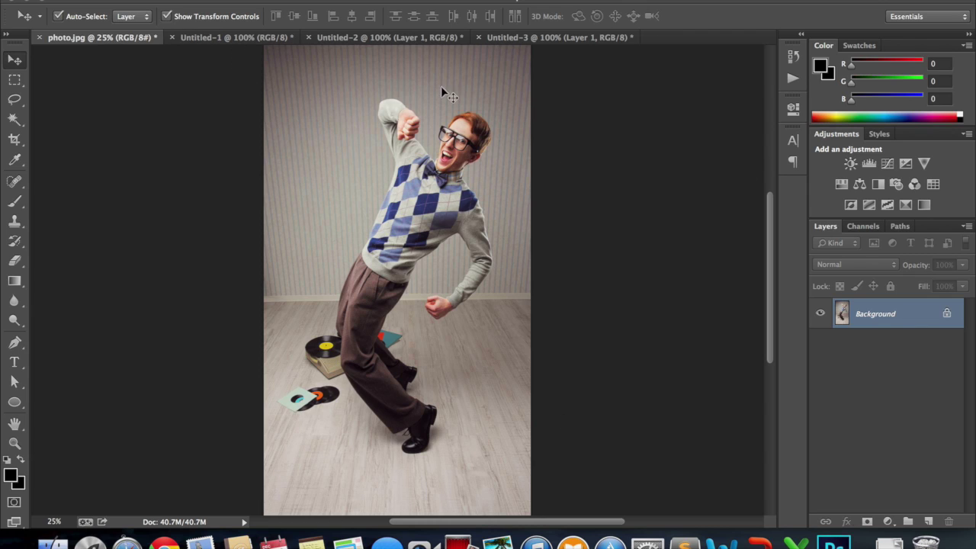
Flip through the Untitled-1, -2 and -3 tabs to compare the circle, triangle and heart cutouts
{"action": "left_click", "coordinate": [218, 37]}
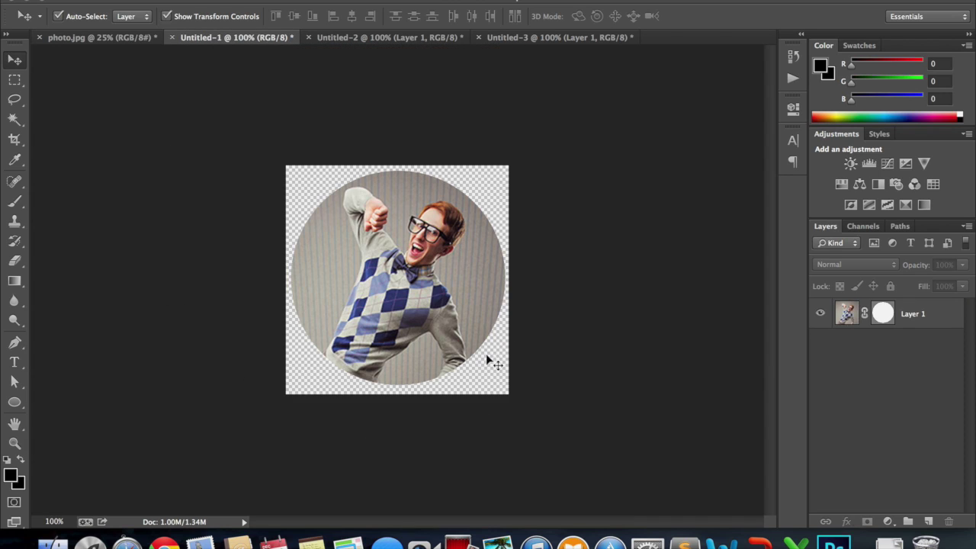
{"action": "left_click", "coordinate": [363, 38]}
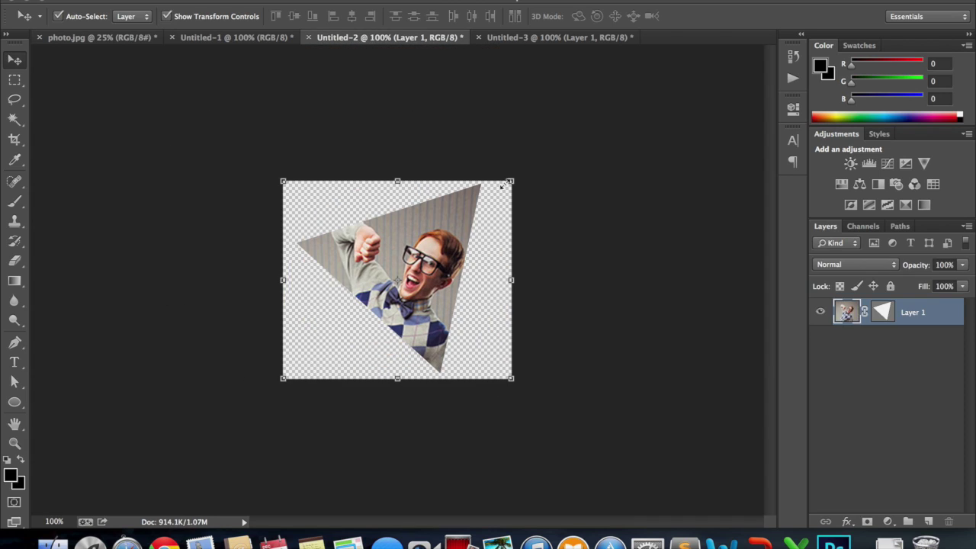
{"action": "left_click", "coordinate": [561, 38]}
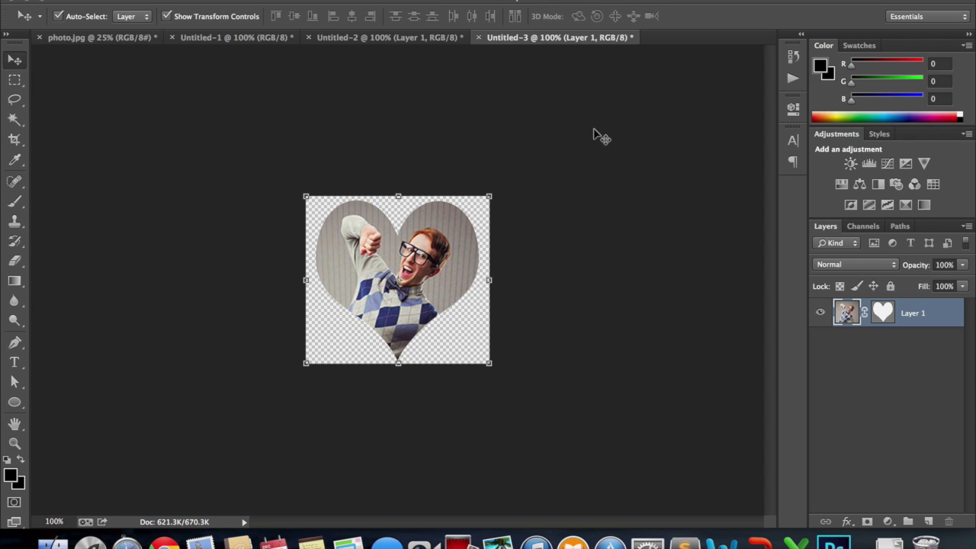
{"action": "left_click", "coordinate": [412, 37]}
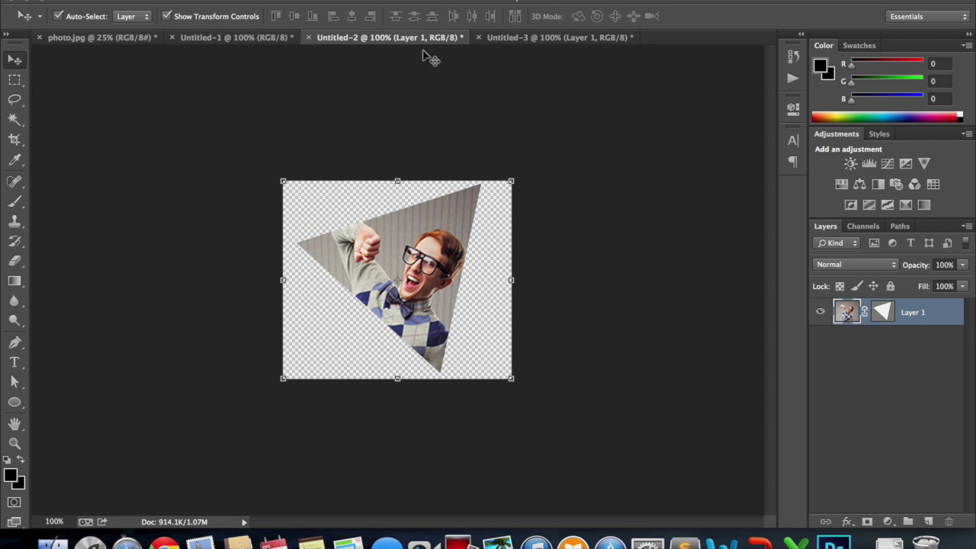
{"action": "left_click", "coordinate": [256, 38]}
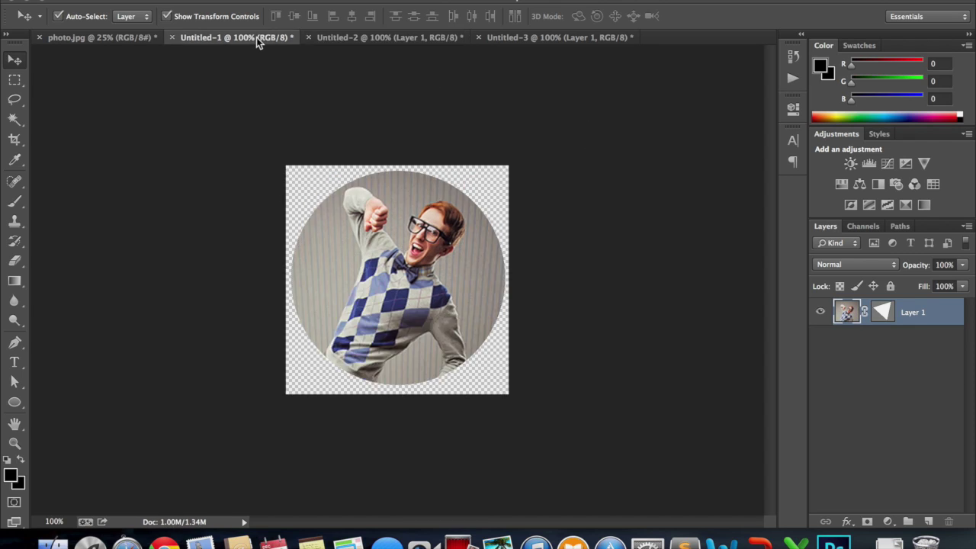
{"action": "left_click", "coordinate": [77, 37]}
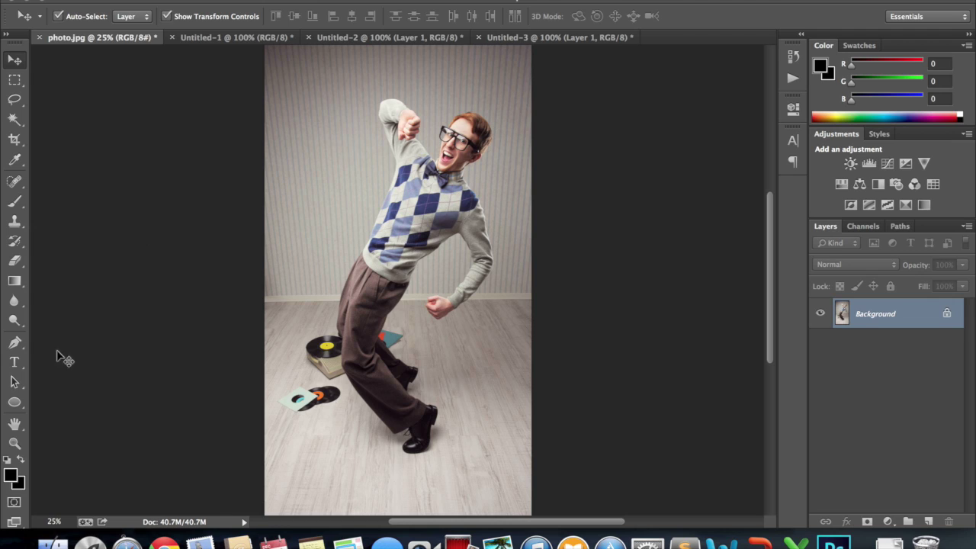
Draw a trial black Shape-mode ellipse over the man's head with the Ellipse tool, then undo it
{"action": "left_click", "coordinate": [17, 403]}
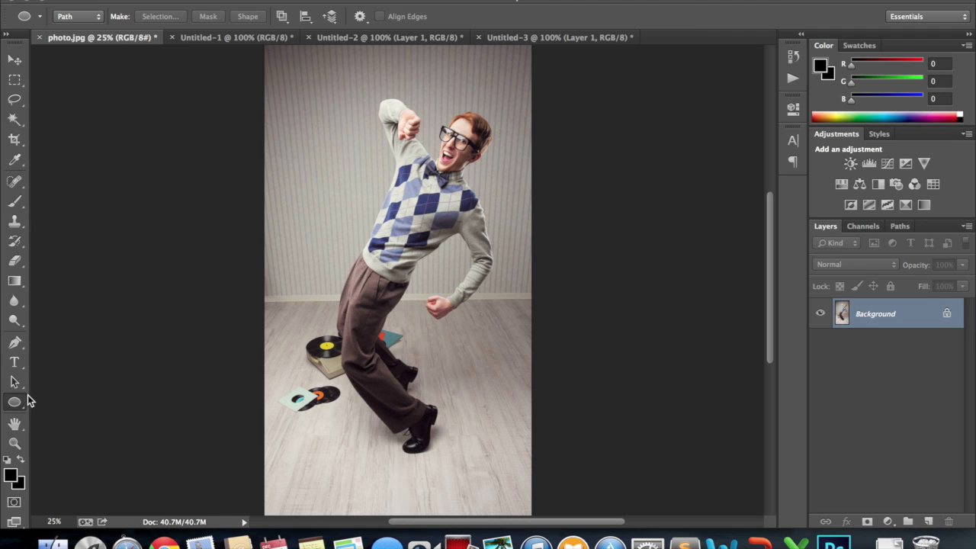
{"action": "left_click", "coordinate": [99, 16]}
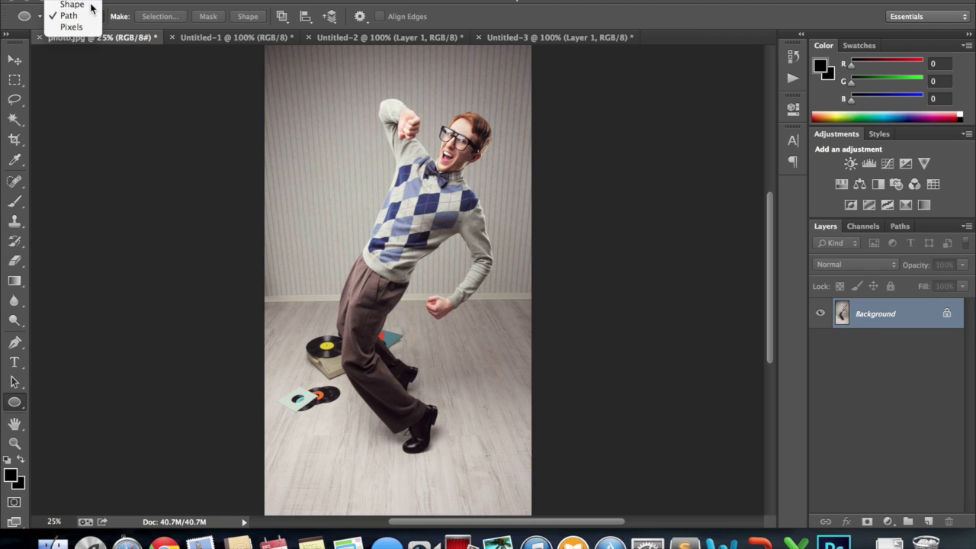
{"action": "left_click", "coordinate": [65, 8]}
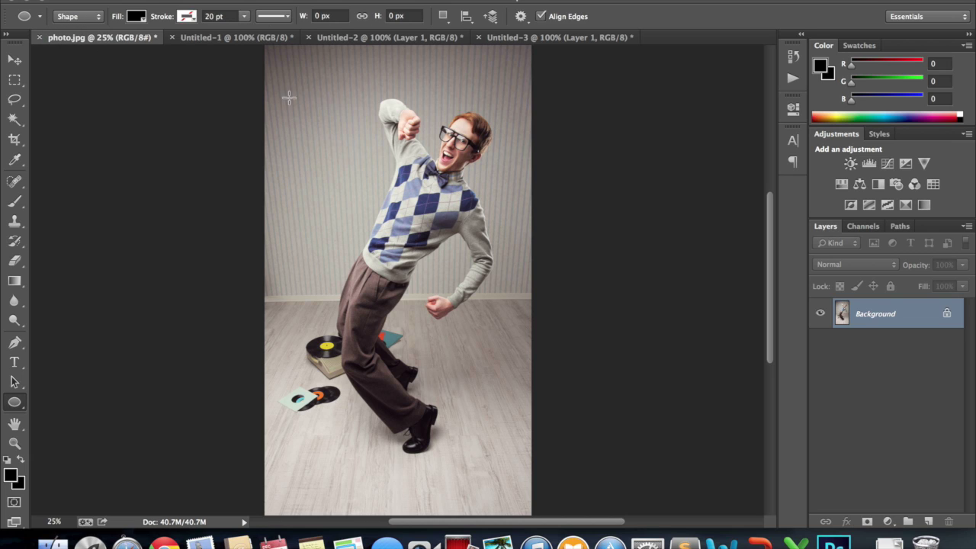
{"action": "left_click_drag", "start_coordinate": [315, 100], "coordinate": [453, 227]}
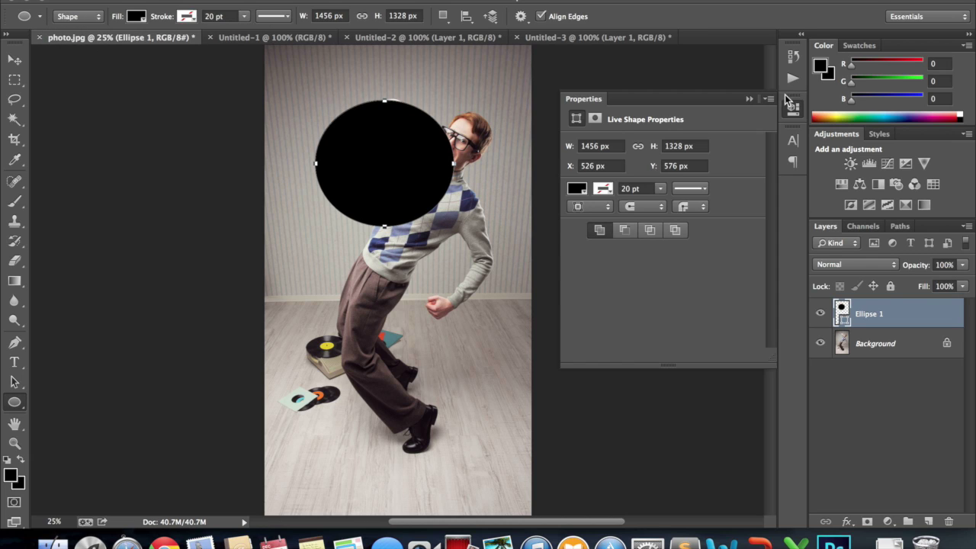
{"action": "left_click", "coordinate": [749, 99]}
{"action": "key", "text": "ctrl+z"}
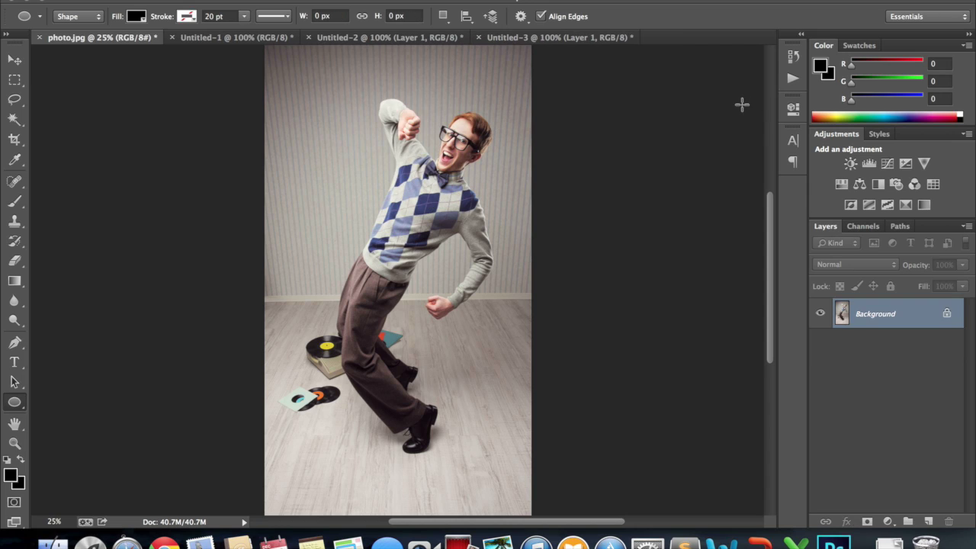
Switch the Ellipse tool to Path mode and draw a circular path around the man's upper body
{"action": "left_click", "coordinate": [99, 16]}
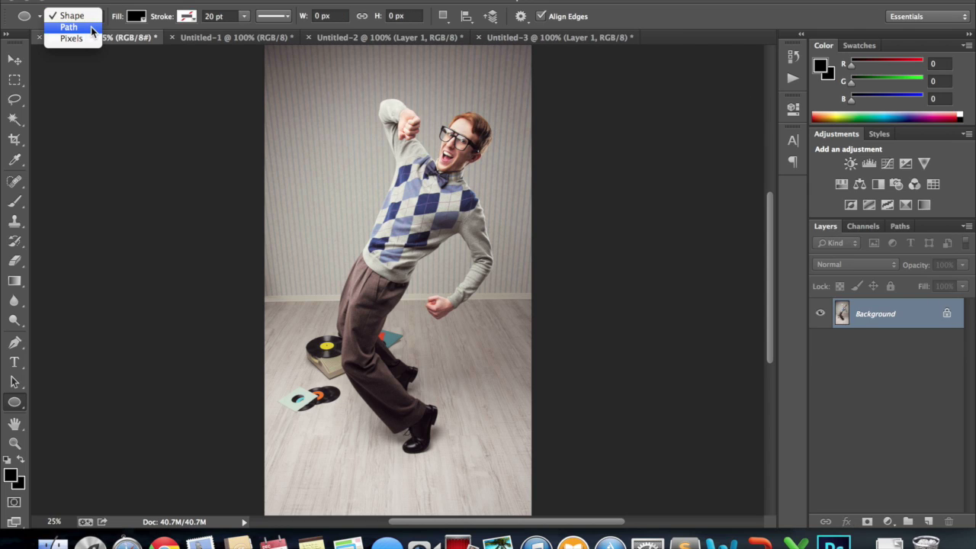
{"action": "left_click", "coordinate": [91, 27]}
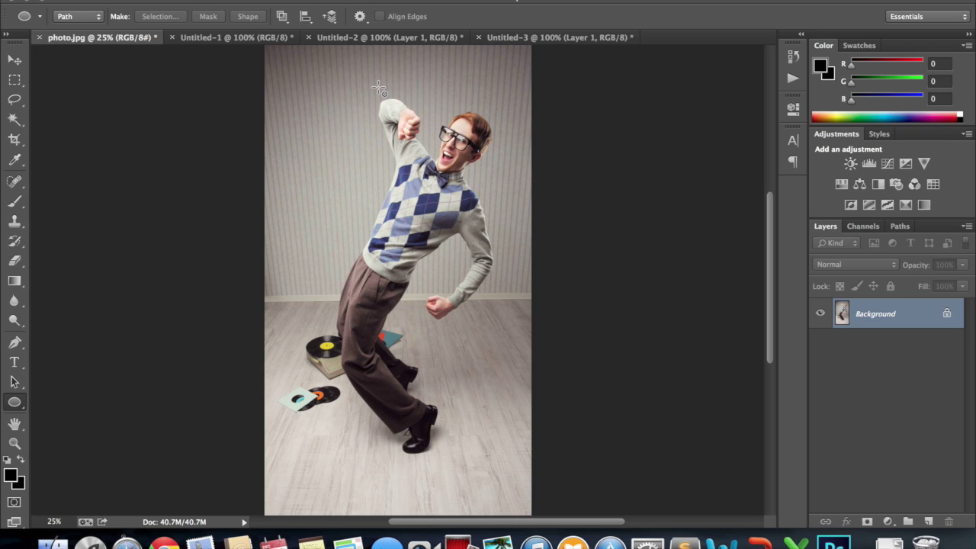
{"action": "left_click_drag", "start_coordinate": [378, 89], "coordinate": [539, 239]}
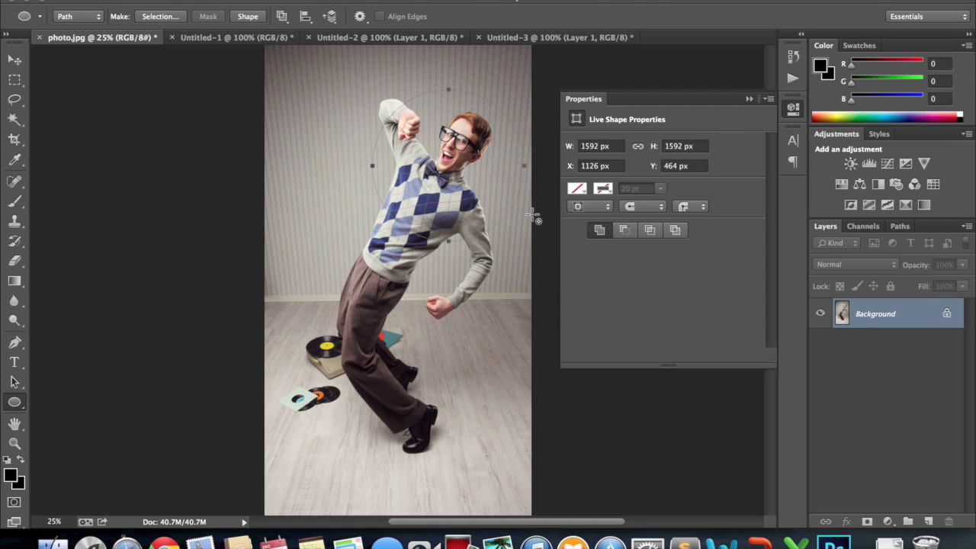
Nudge the circle path up and left with Path Selection so it centres on the man's head
{"action": "key", "text": "v"}
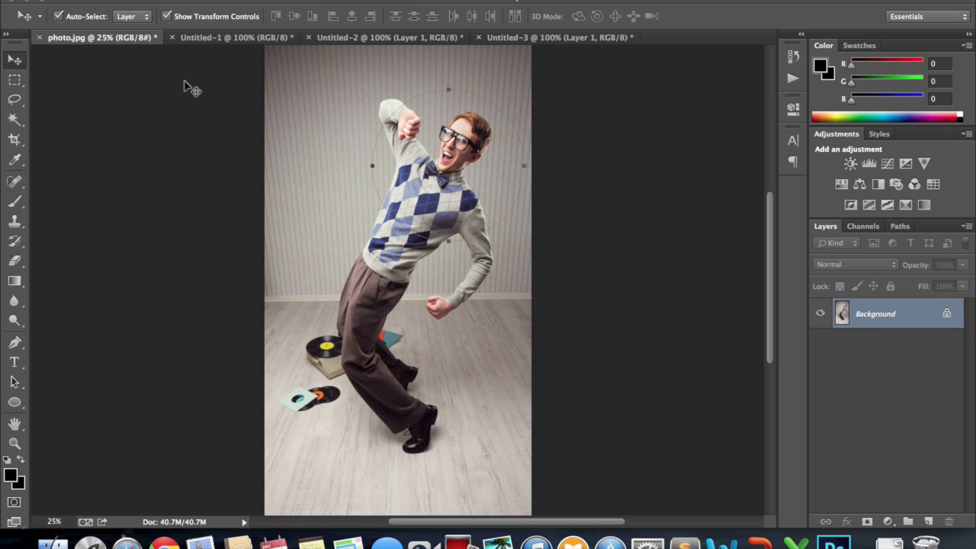
{"action": "left_click", "coordinate": [15, 382]}
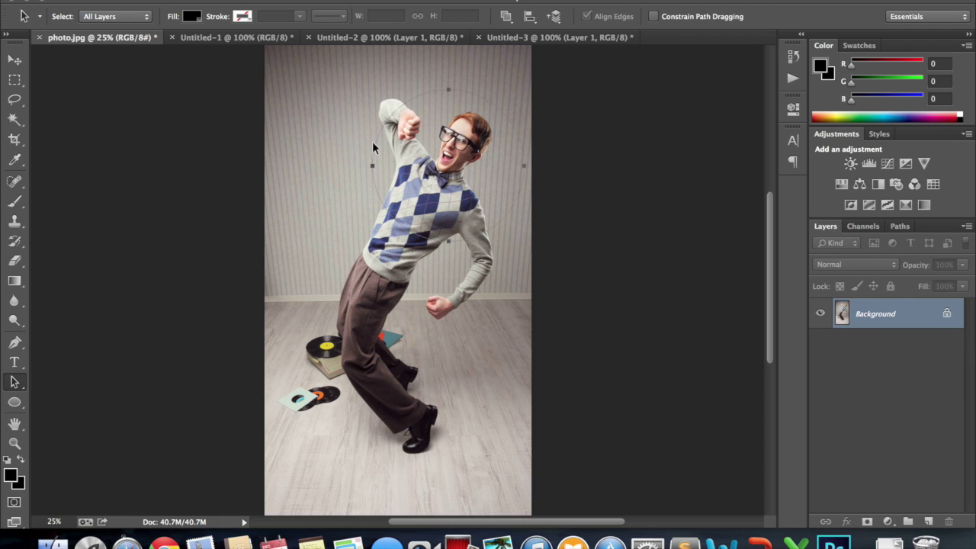
{"action": "left_click_drag", "start_coordinate": [467, 90], "coordinate": [449, 81]}
Convert the locked Background into an editable layer named Layer 0 via Layer from Background
{"action": "right_click", "coordinate": [875, 317]}
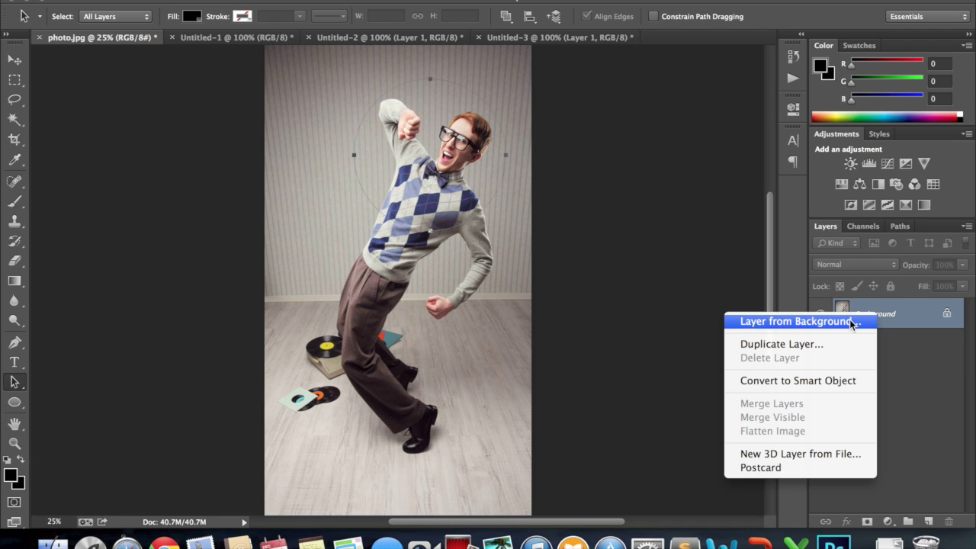
{"action": "left_click", "coordinate": [796, 321]}
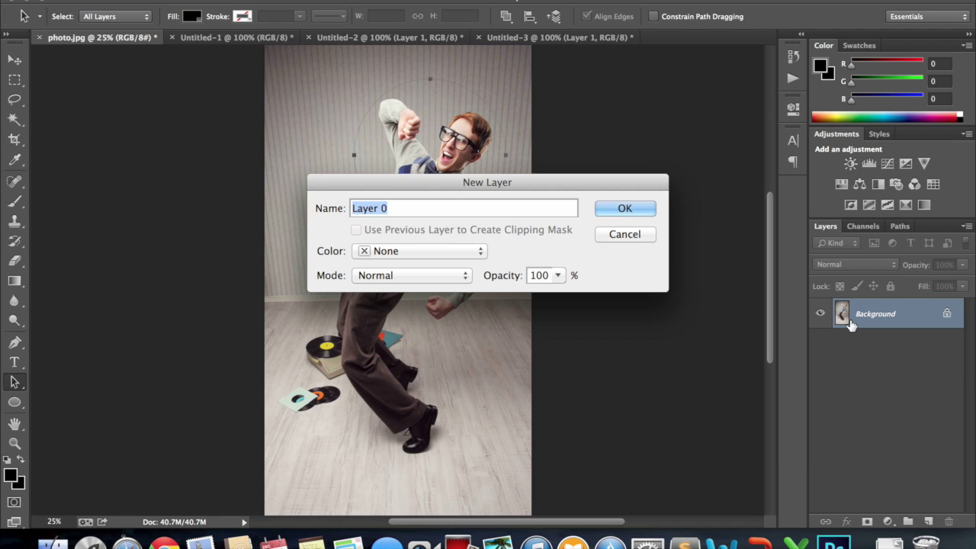
{"action": "left_click", "coordinate": [622, 210]}
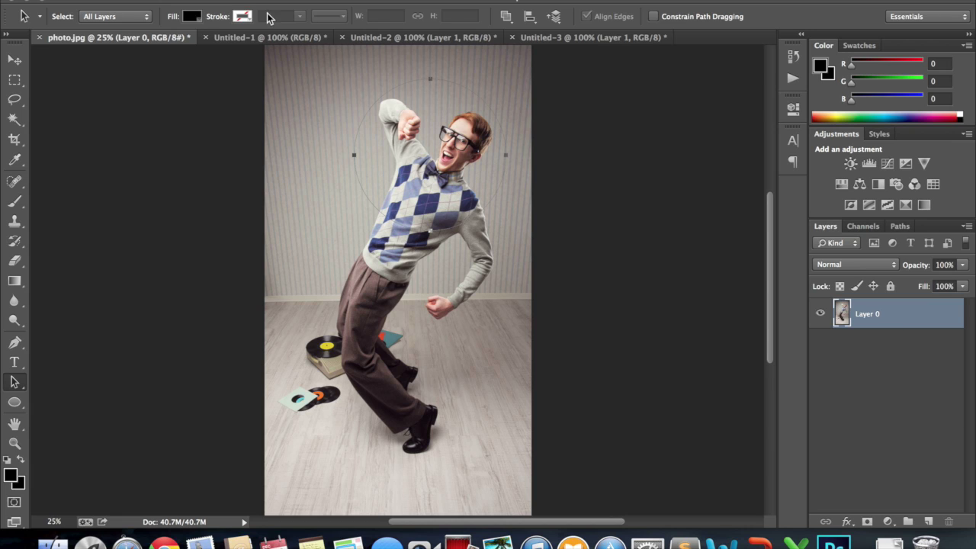
Apply the circle path to Layer 0 as a vector mask with Layer > Vector Mask > Current Path
{"action": "left_click", "coordinate": [236, 0]}
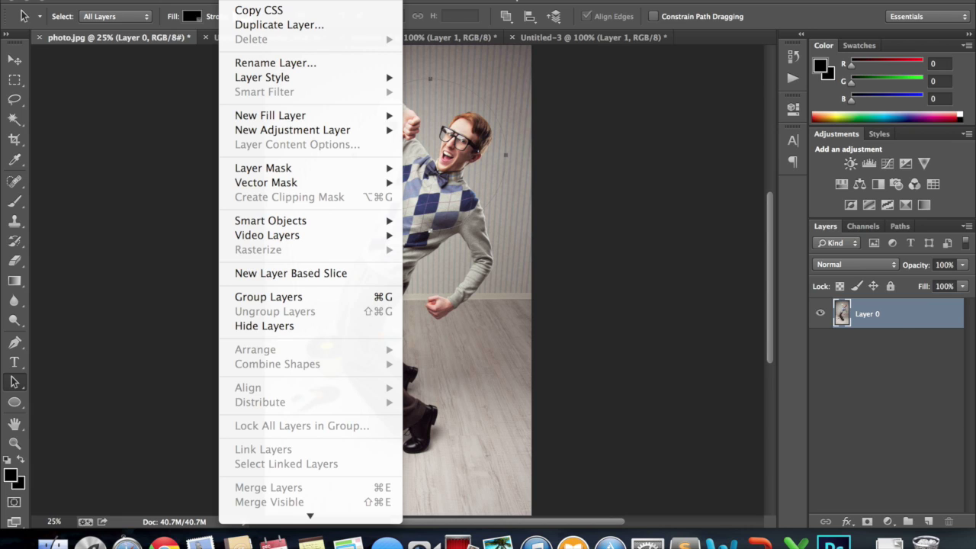
{"action": "mouse_move", "coordinate": [272, 187]}
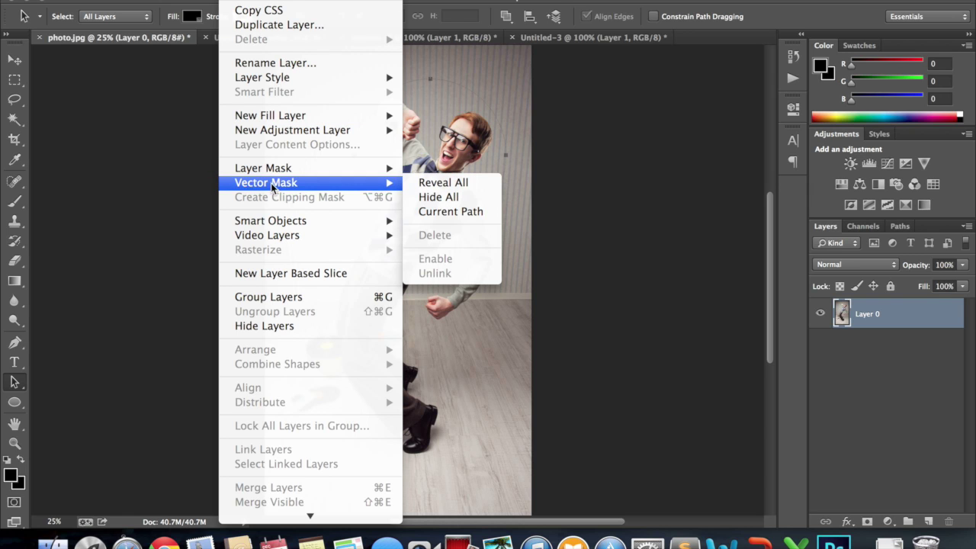
{"action": "left_click", "coordinate": [434, 211]}
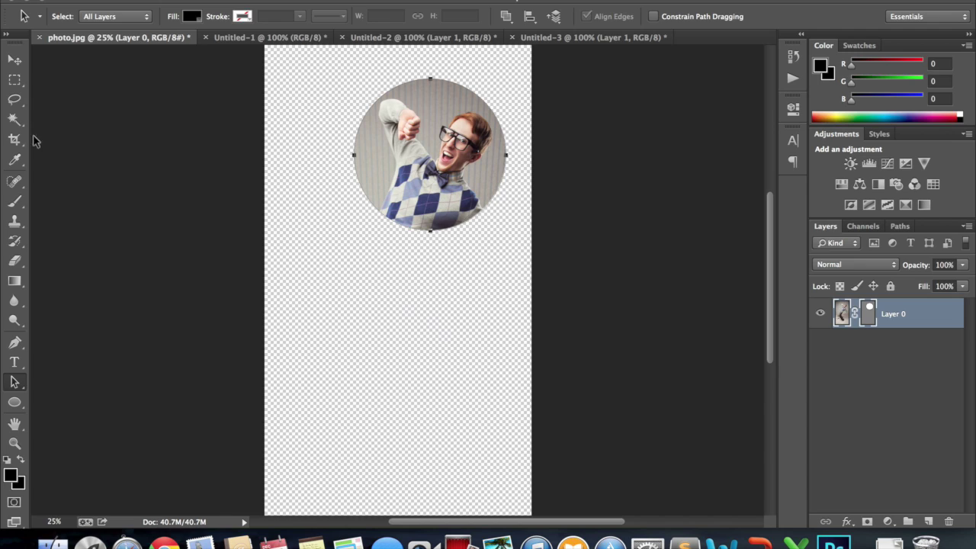
{"action": "left_click", "coordinate": [14, 139]}
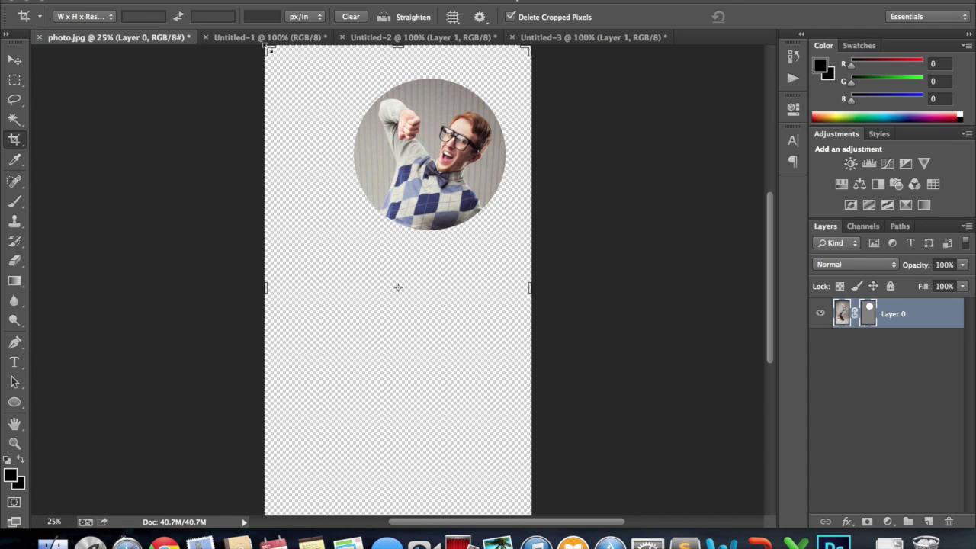
Pull the crop edges in to the circle's top, bottom, left and right, then commit the crop
{"action": "left_click_drag", "start_coordinate": [266, 48], "coordinate": [294, 64]}
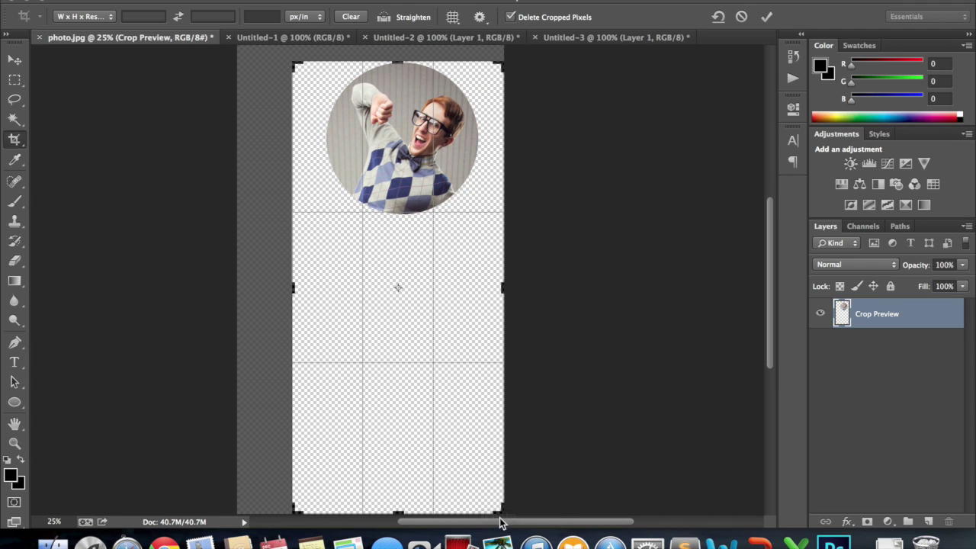
{"action": "left_click_drag", "start_coordinate": [500, 511], "coordinate": [494, 364]}
{"action": "left_click_drag", "start_coordinate": [499, 292], "coordinate": [492, 289]}
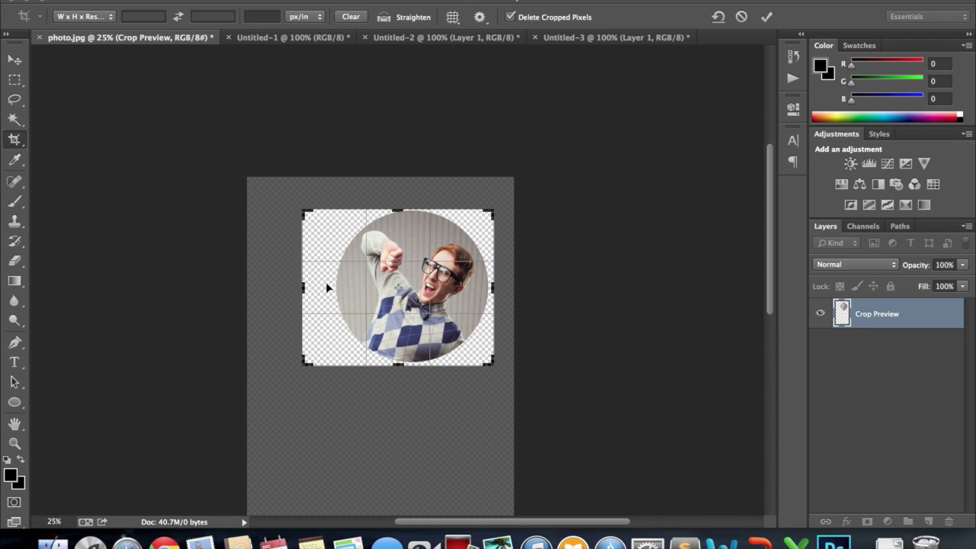
{"action": "left_click_drag", "start_coordinate": [303, 285], "coordinate": [319, 284]}
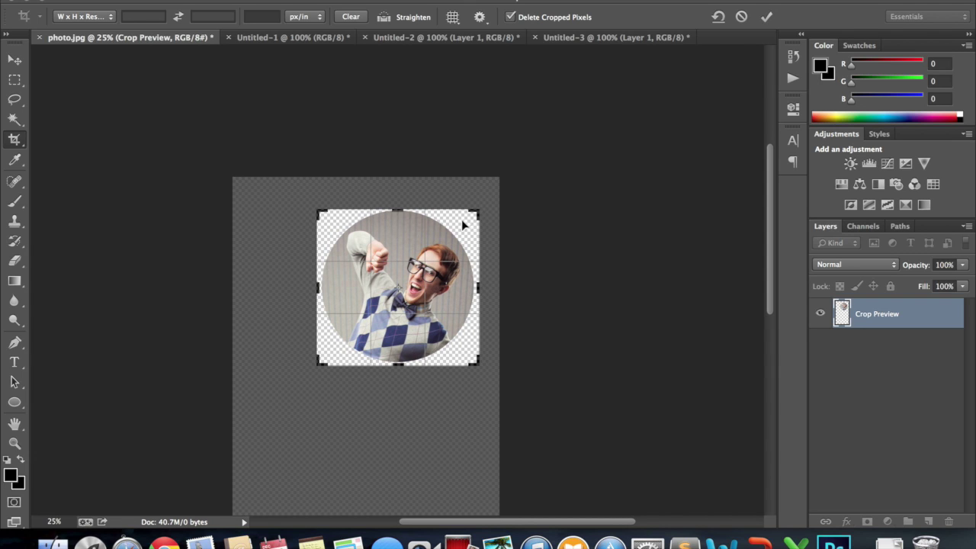
{"action": "left_click", "coordinate": [767, 17]}
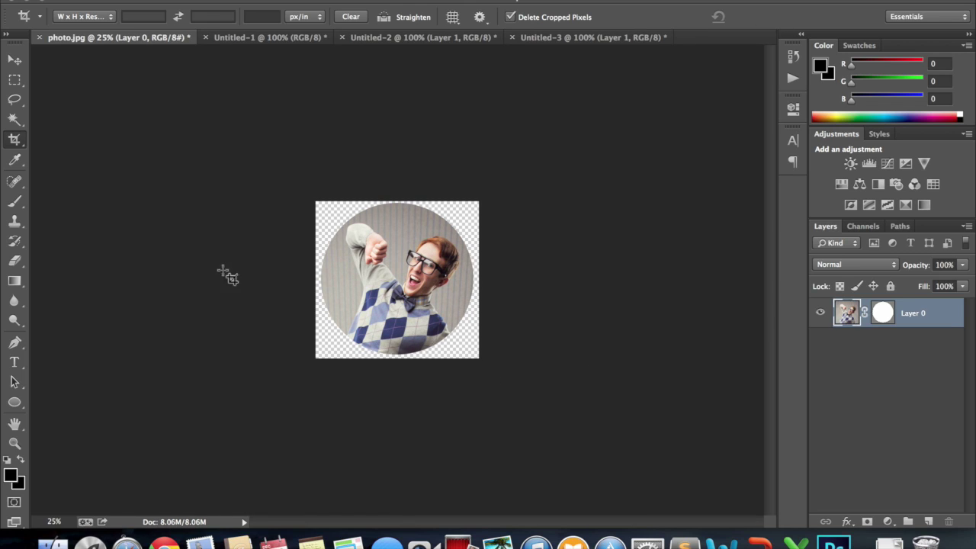
In Save for Web, zoom the preview to 50% and set the output format to PNG-8
{"action": "left_click", "coordinate": [121, 0]}
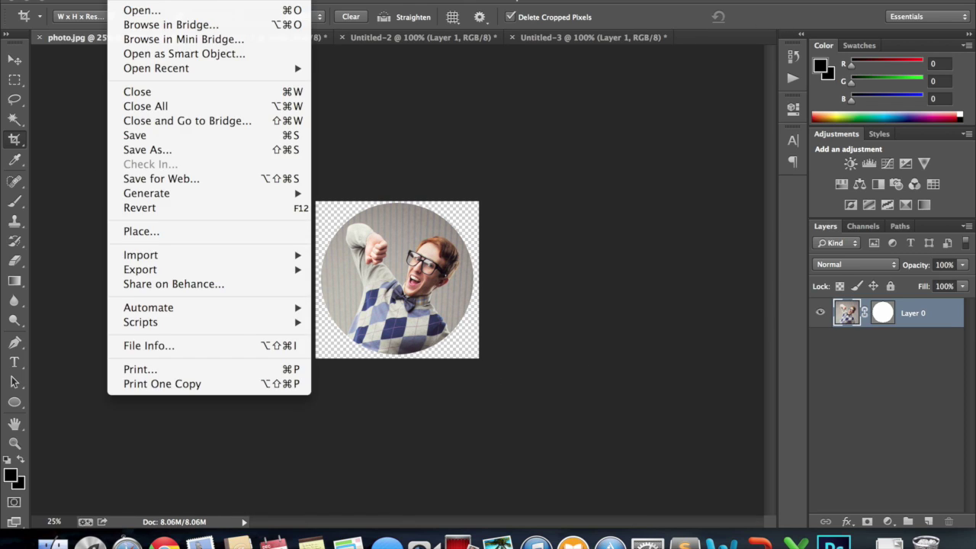
{"action": "left_click", "coordinate": [140, 180]}
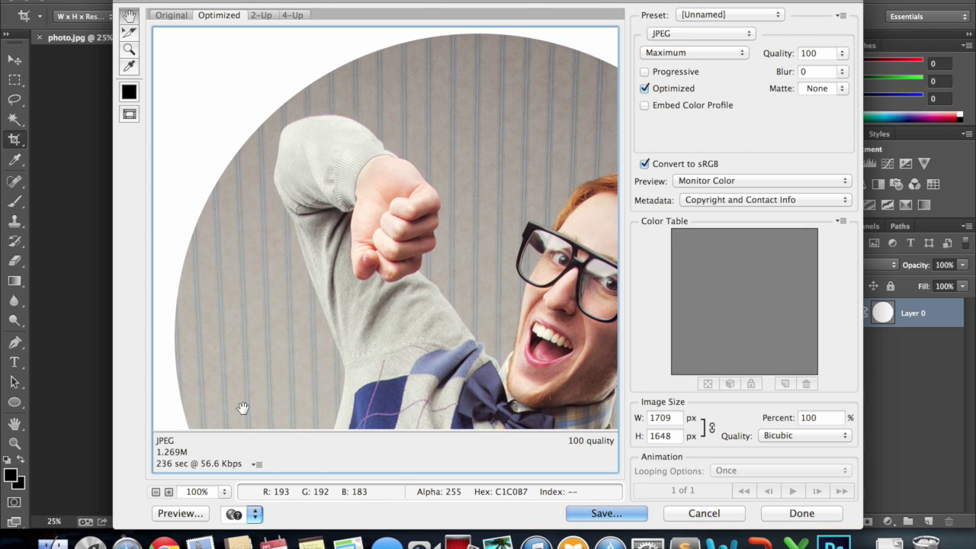
{"action": "left_click", "coordinate": [158, 491]}
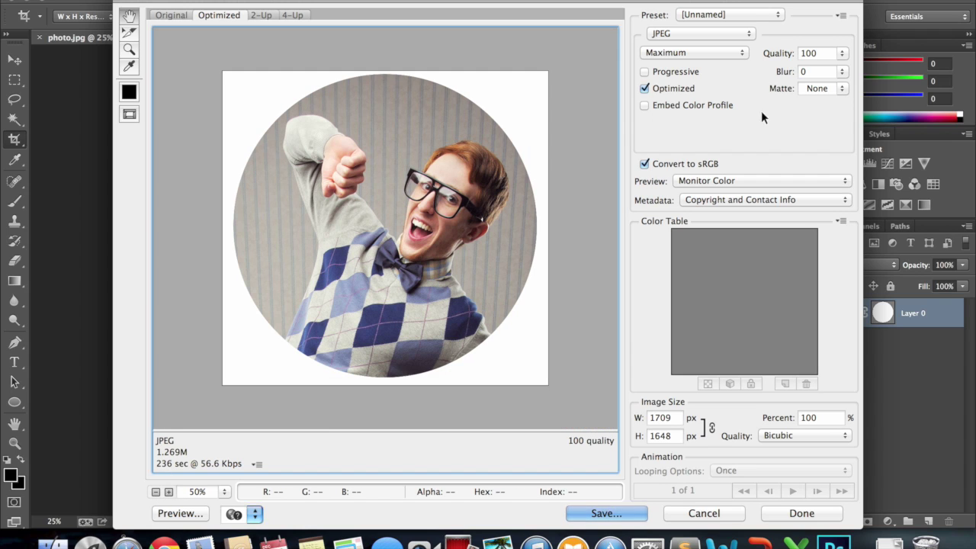
{"action": "left_click", "coordinate": [750, 34]}
{"action": "key", "text": "Up"}
{"action": "key", "text": "Return"}
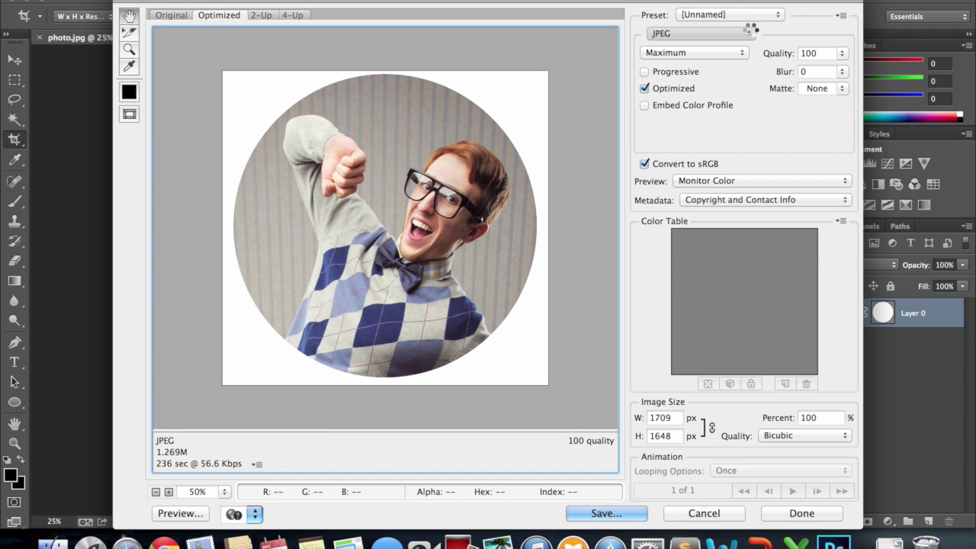
{"action": "left_click", "coordinate": [752, 34]}
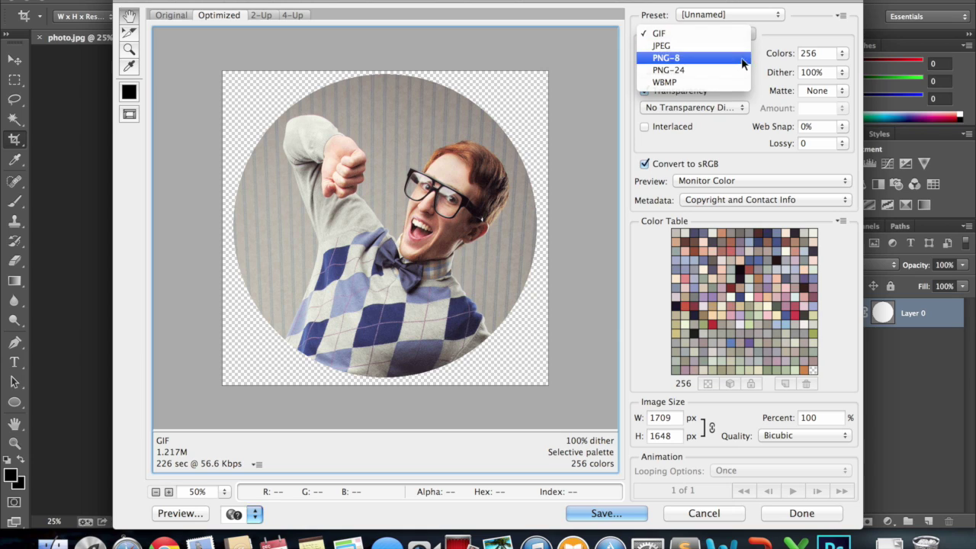
{"action": "left_click", "coordinate": [740, 58]}
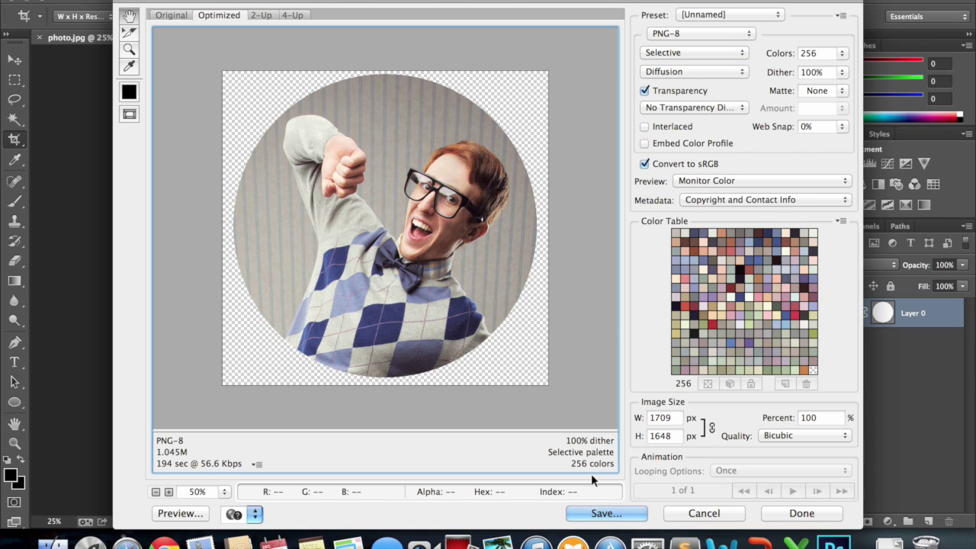
Save the transparent image as photo.png on the Desktop
{"action": "left_click", "coordinate": [612, 515]}
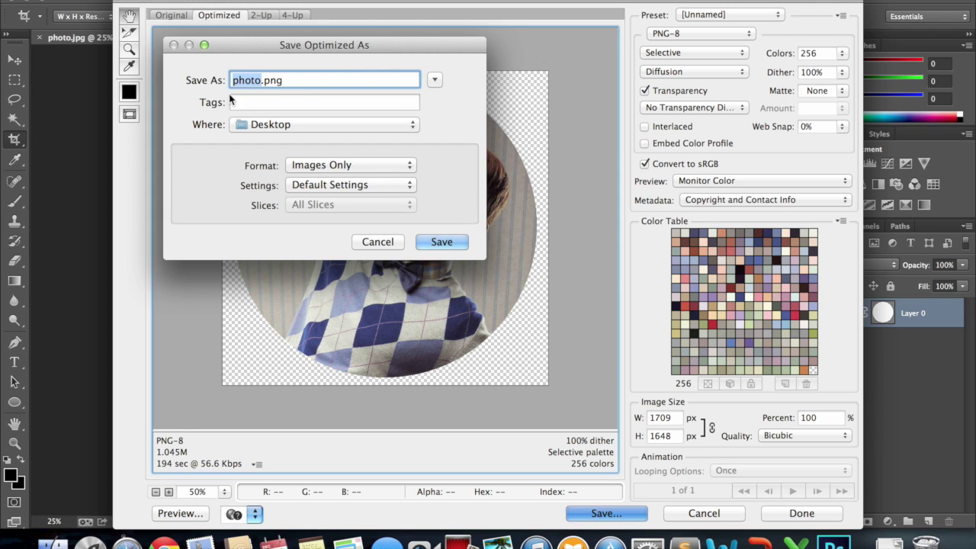
{"action": "left_click", "coordinate": [440, 241]}
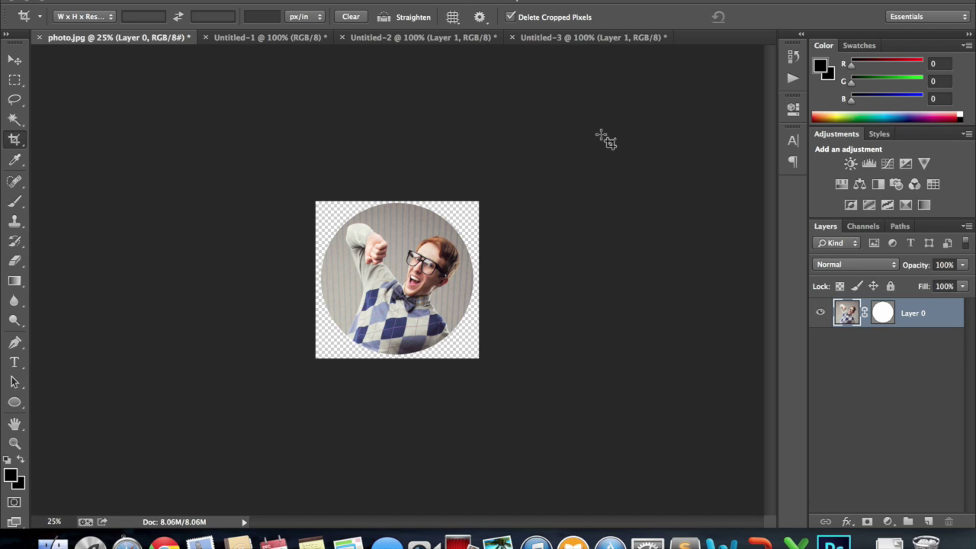
{"action": "left_click", "coordinate": [794, 55]}
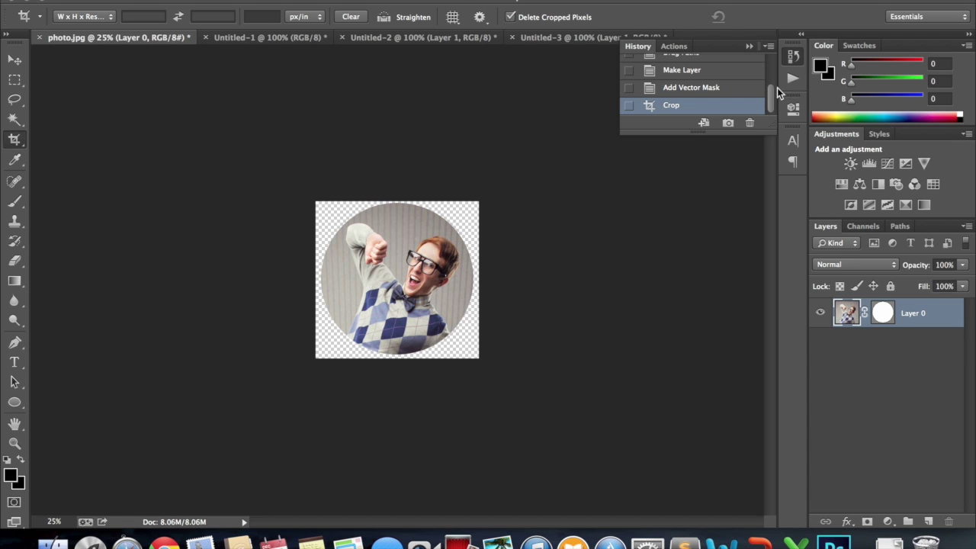
Revert the image to the original photo.jpg snapshot in the History panel
{"action": "scroll", "coordinate": [733, 80], "scroll_direction": "up", "scroll_amount": 3}
{"action": "left_click", "coordinate": [698, 76]}
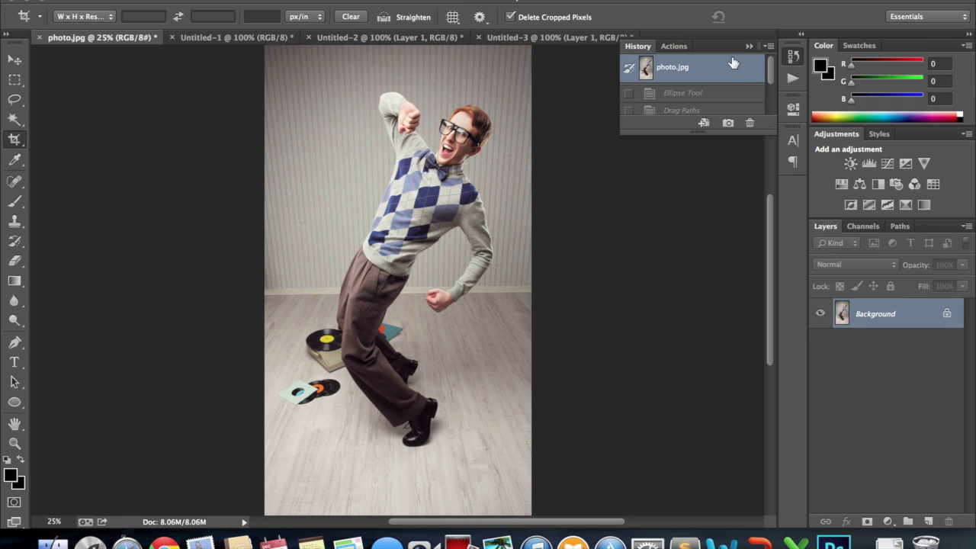
{"action": "left_click", "coordinate": [747, 45]}
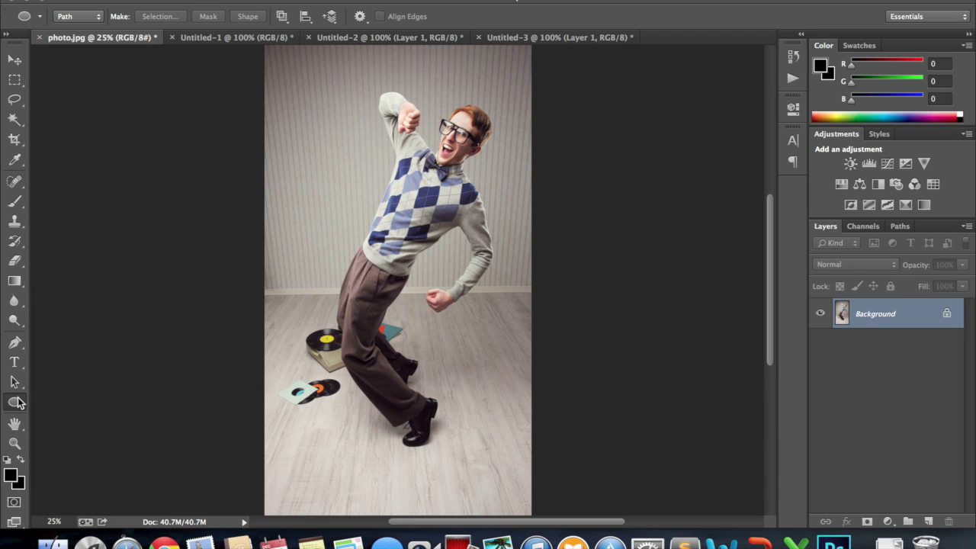
Draw a 3-sided polygon path near the man's face with the Polygon tool in Path mode
{"action": "left_click_drag", "start_coordinate": [18, 403], "coordinate": [71, 444]}
{"action": "left_click", "coordinate": [393, 21]}
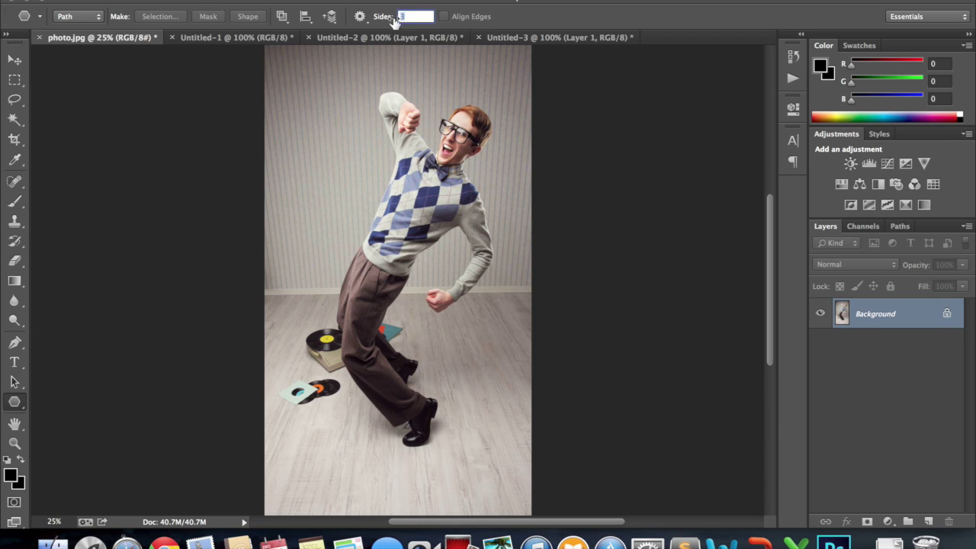
{"action": "type", "text": "3"}
{"action": "left_click", "coordinate": [96, 18]}
{"action": "left_click", "coordinate": [95, 17]}
{"action": "left_click_drag", "start_coordinate": [388, 91], "coordinate": [441, 154]}
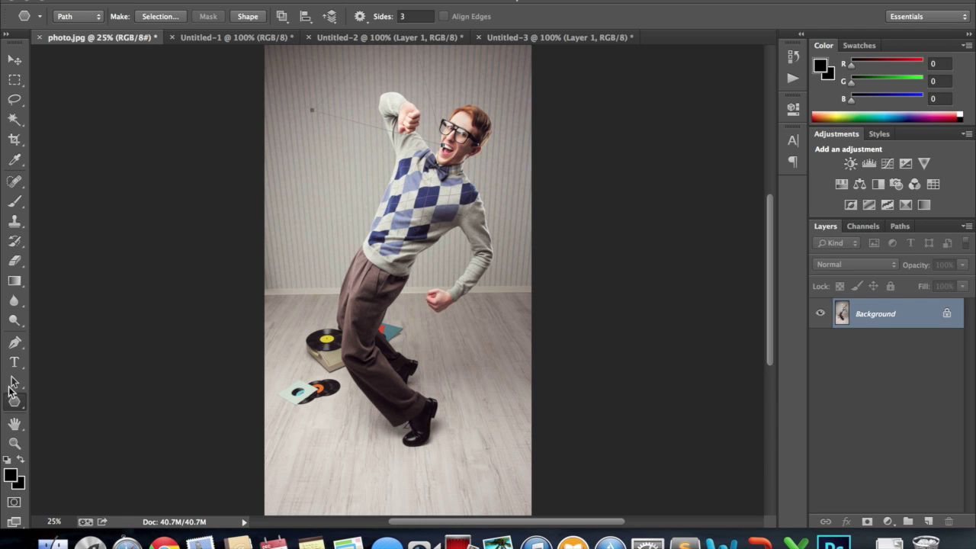
Move the triangle path down over the man's face and convert the Background into Layer 0
{"action": "left_click", "coordinate": [14, 382]}
{"action": "left_click_drag", "start_coordinate": [430, 91], "coordinate": [498, 136]}
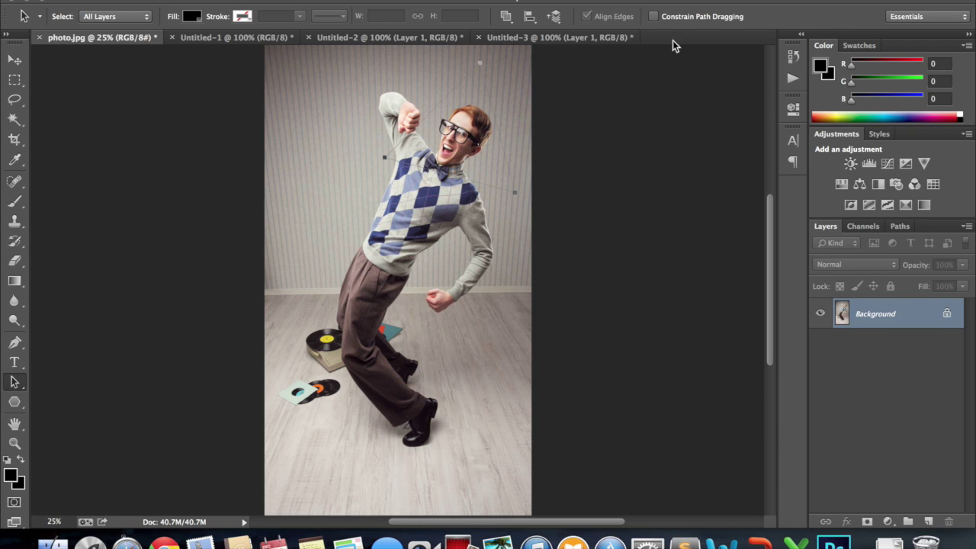
{"action": "right_click", "coordinate": [899, 329]}
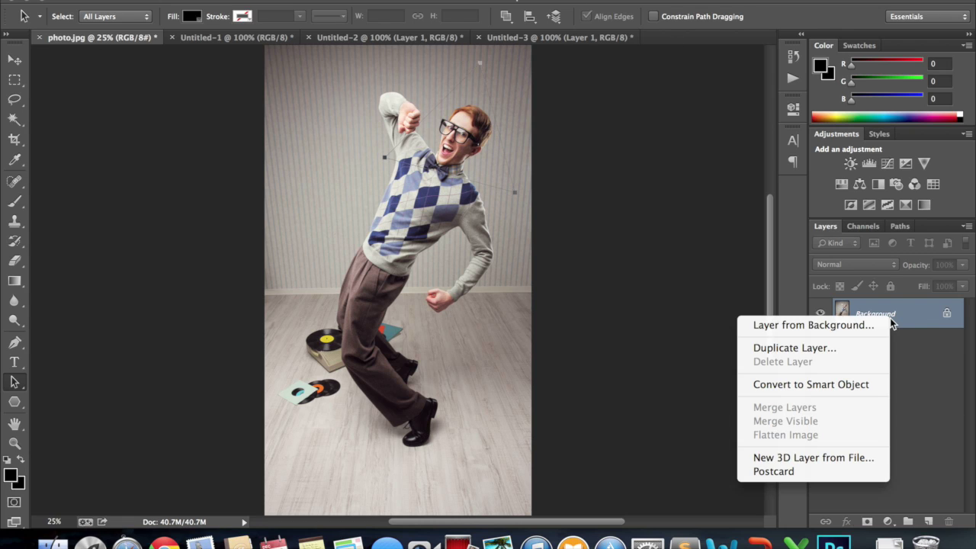
{"action": "left_click", "coordinate": [867, 321]}
{"action": "left_click", "coordinate": [626, 213]}
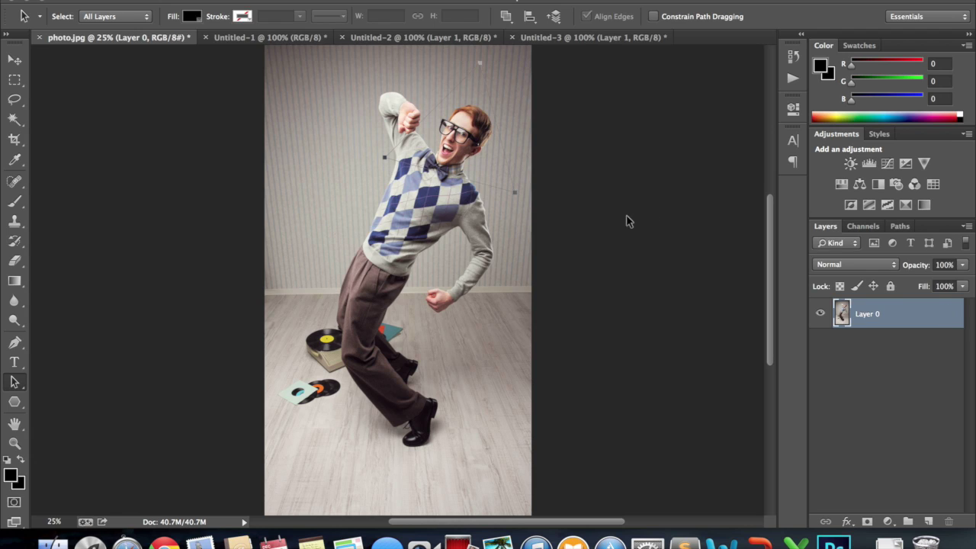
Mask Layer 0 with the triangle path via Layer > Vector Mask > Current Path
{"action": "left_click", "coordinate": [238, 0]}
{"action": "mouse_move", "coordinate": [300, 182]}
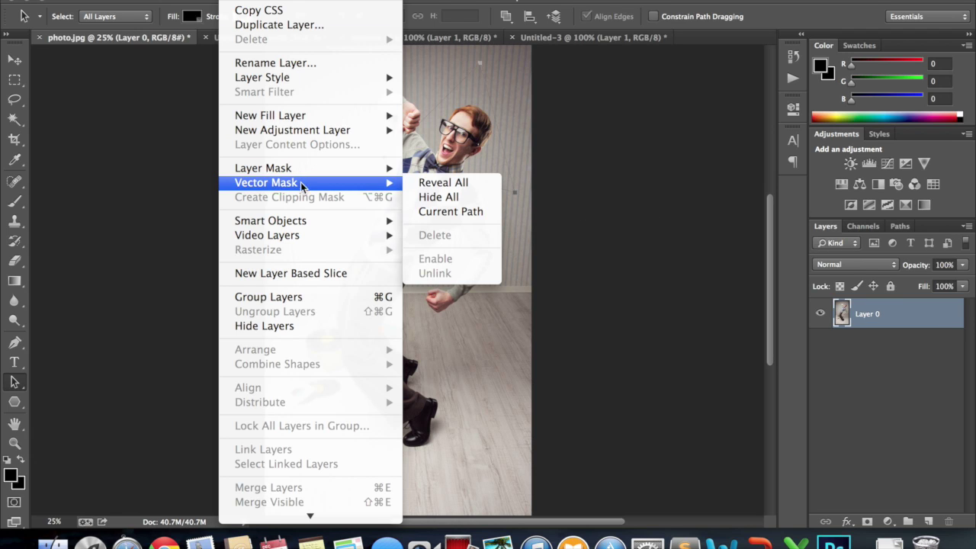
{"action": "left_click", "coordinate": [463, 214]}
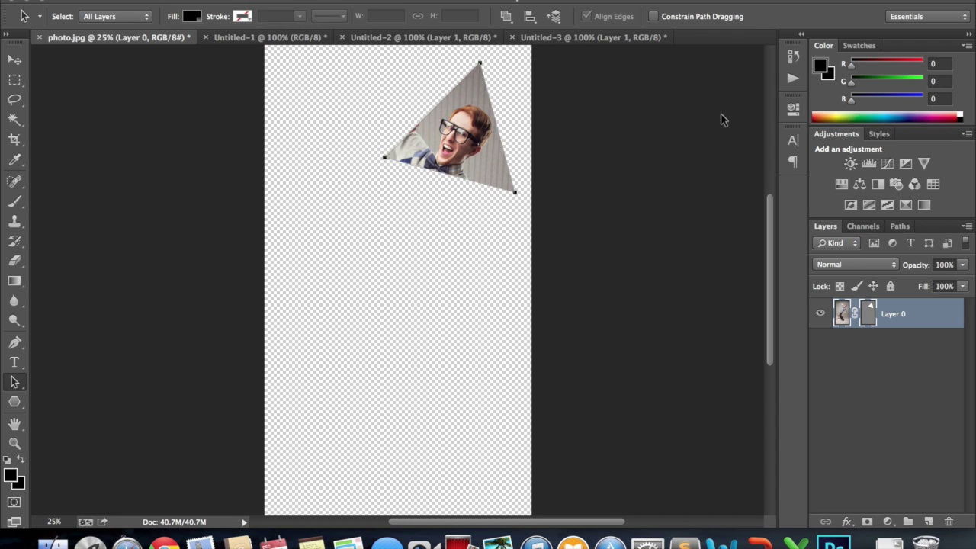
{"action": "left_click", "coordinate": [786, 62]}
{"action": "left_click_drag", "start_coordinate": [769, 105], "coordinate": [727, 73]}
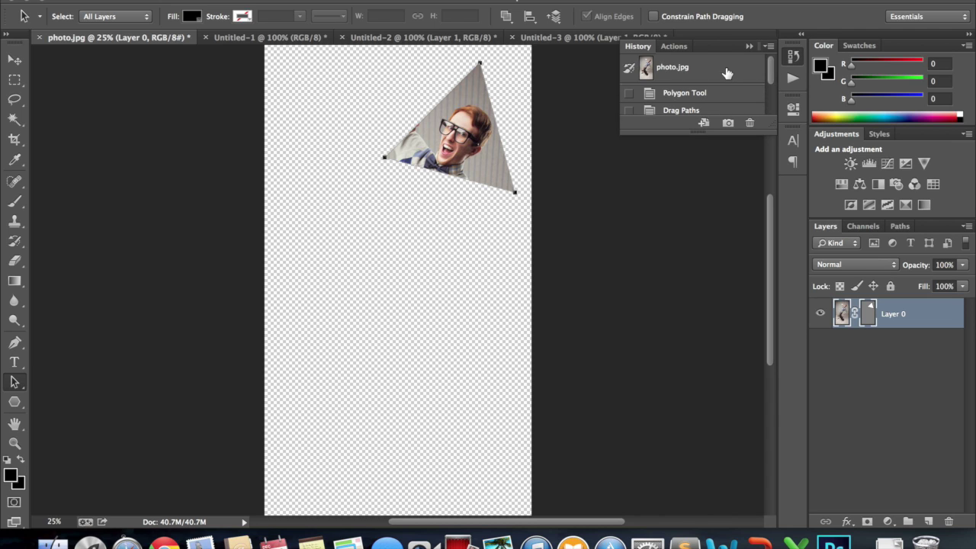
Restore the original photo, then draw a heart Custom Shape path over the man's head and arm
{"action": "left_click", "coordinate": [726, 73]}
{"action": "left_click", "coordinate": [749, 47]}
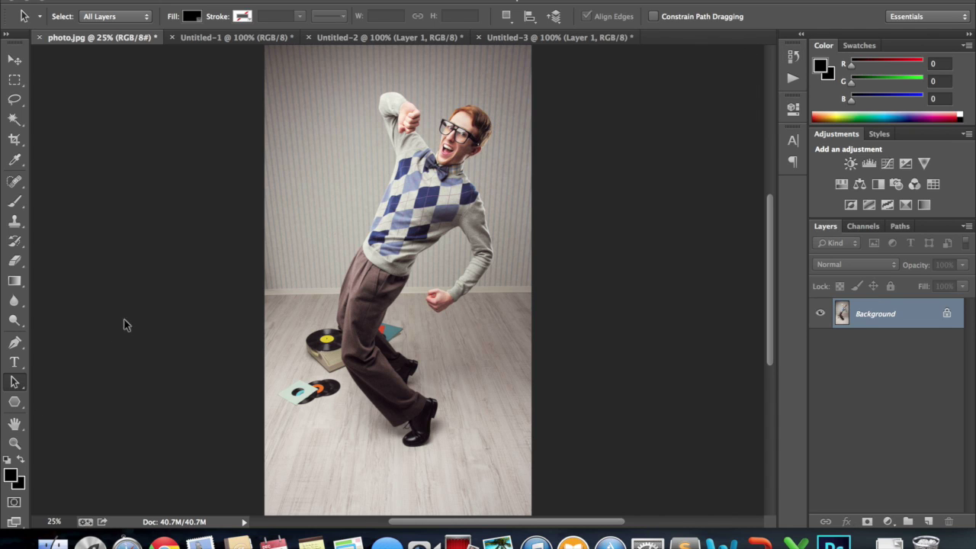
{"action": "left_click", "coordinate": [15, 403]}
{"action": "left_click", "coordinate": [15, 404]}
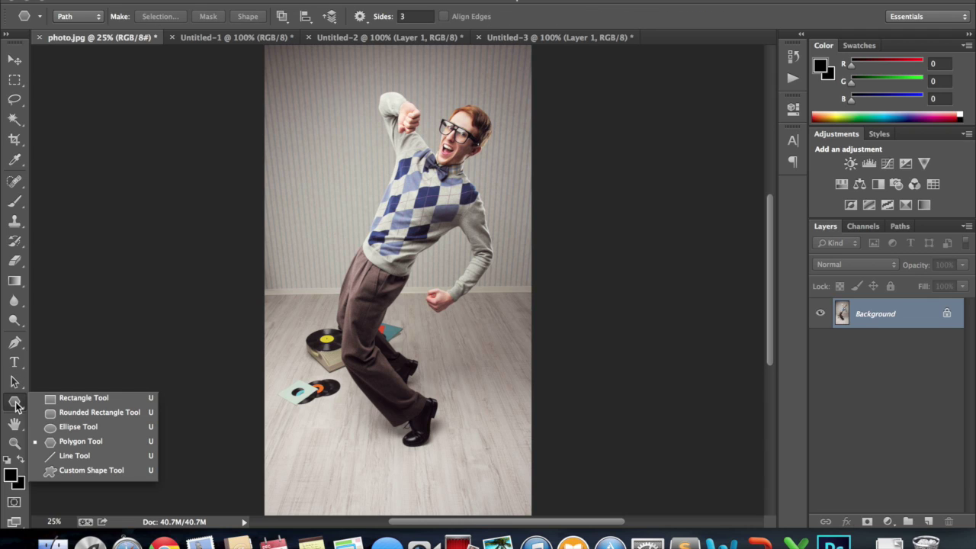
{"action": "left_click", "coordinate": [76, 470]}
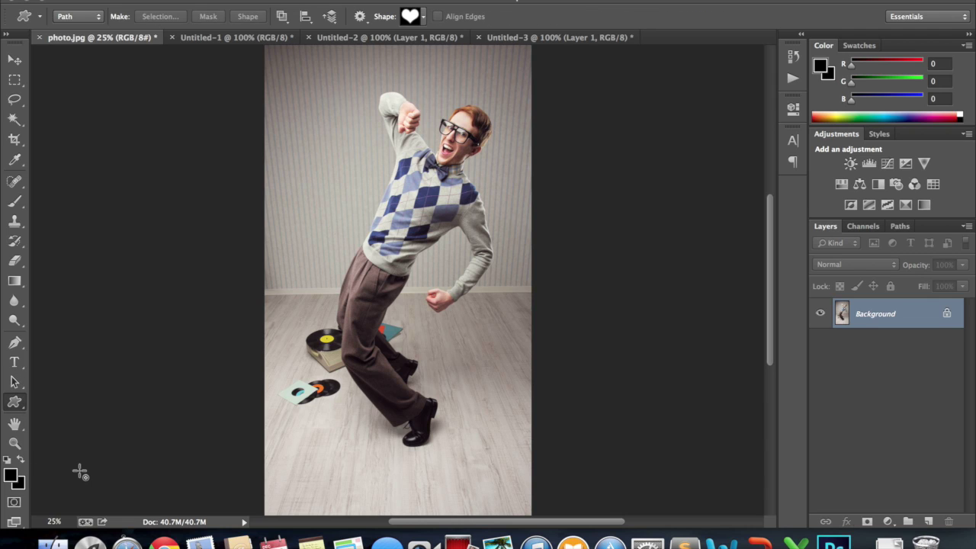
{"action": "left_click", "coordinate": [424, 18]}
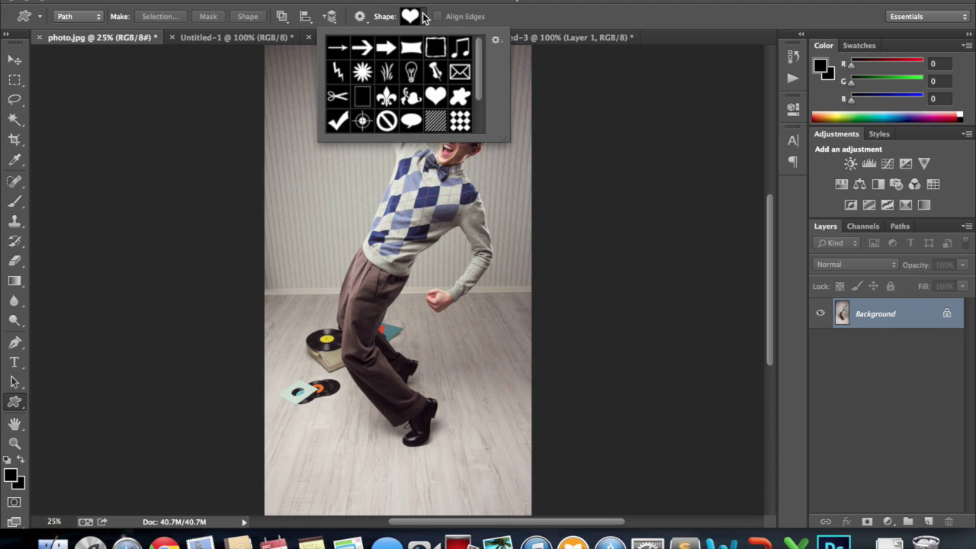
{"action": "mouse_move", "coordinate": [472, 55]}
{"action": "left_mouse_down"}
{"action": "mouse_move", "coordinate": [476, 85]}
{"action": "mouse_move", "coordinate": [477, 45]}
{"action": "left_mouse_up"}
{"action": "left_click", "coordinate": [437, 97]}
{"action": "double_click", "coordinate": [439, 95]}
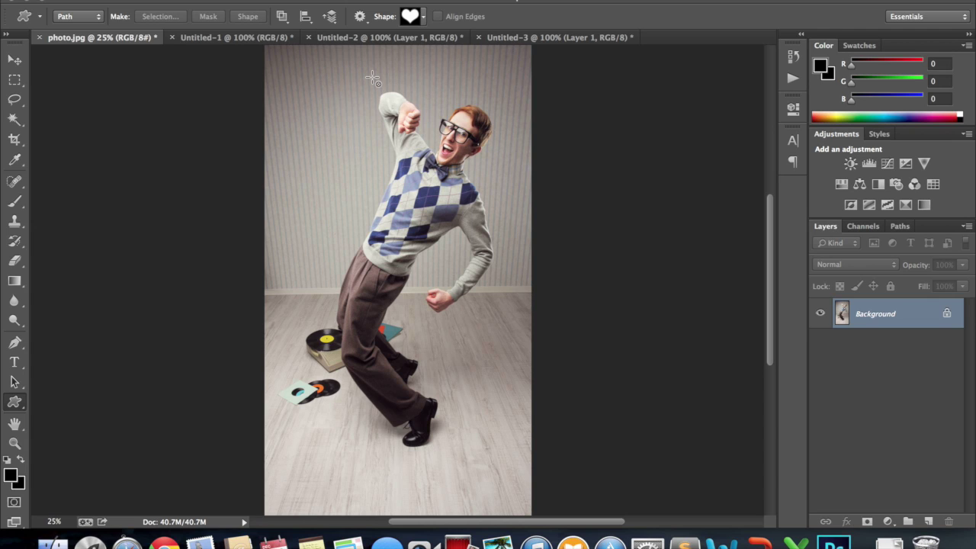
{"action": "left_click_drag", "start_coordinate": [400, 85], "coordinate": [528, 254]}
Convert the Background into Layer 0 and mask it with the heart path via Vector Mask > Current Path
{"action": "right_click", "coordinate": [863, 313]}
{"action": "left_click", "coordinate": [854, 322]}
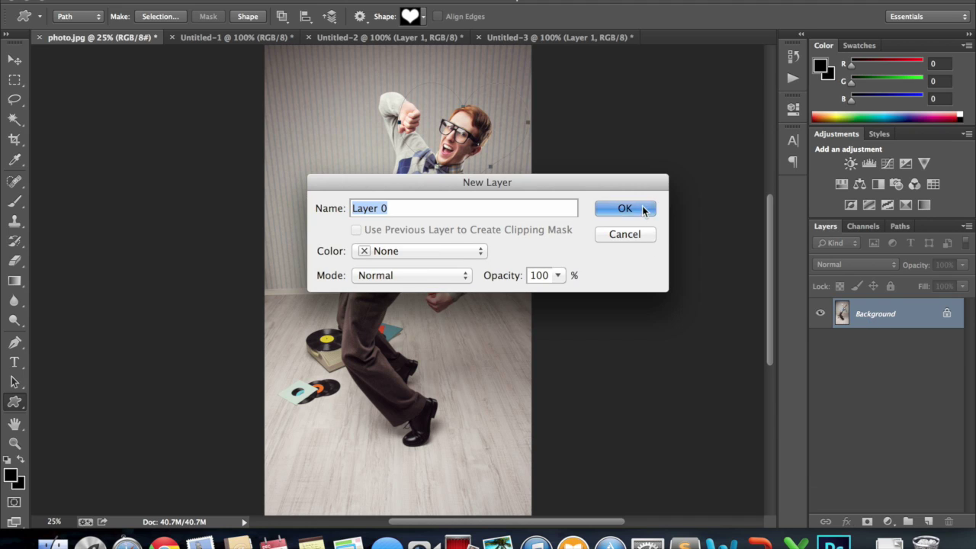
{"action": "left_click", "coordinate": [644, 210]}
{"action": "left_click", "coordinate": [229, 0]}
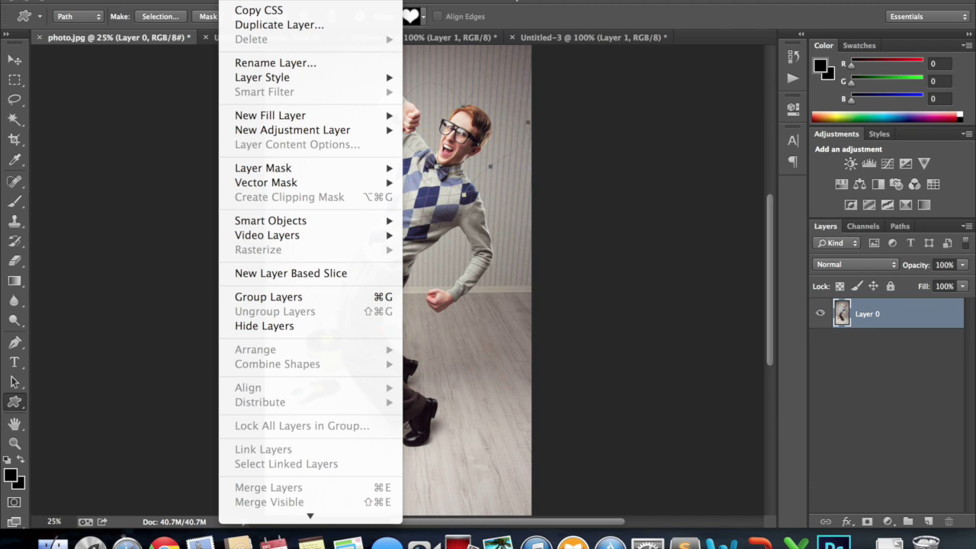
{"action": "mouse_move", "coordinate": [312, 183]}
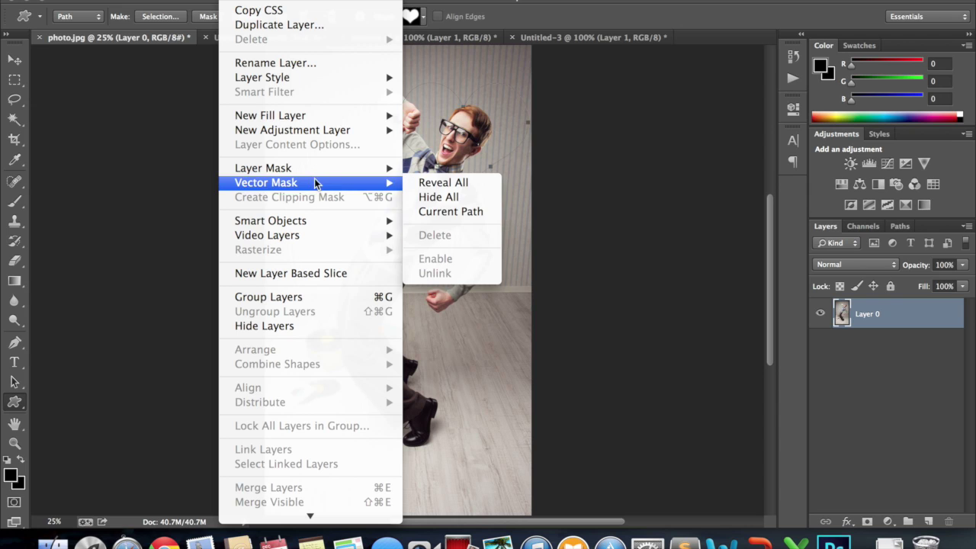
{"action": "left_click", "coordinate": [471, 212]}
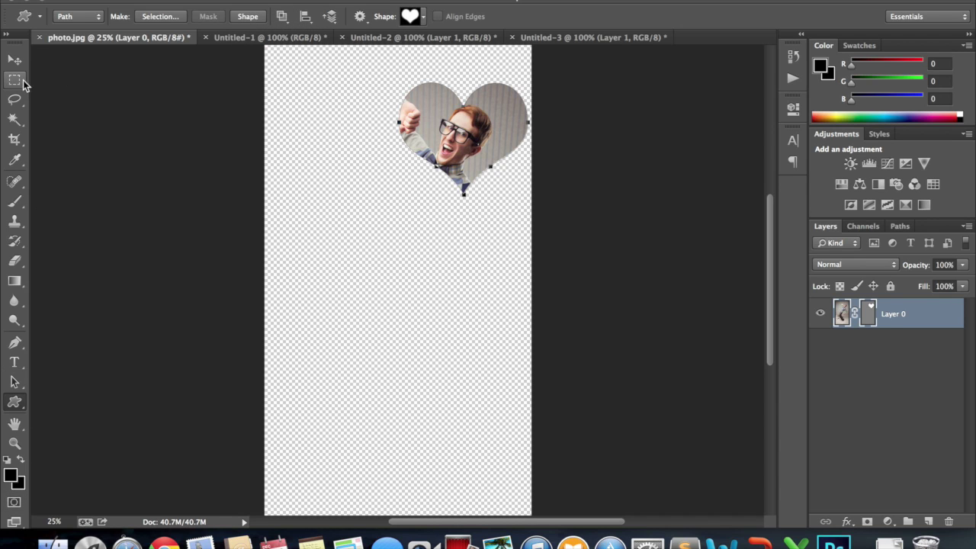
Crop the canvas tightly around the heart cutout to about 4.8 × 4.4 in
{"action": "left_click", "coordinate": [14, 139]}
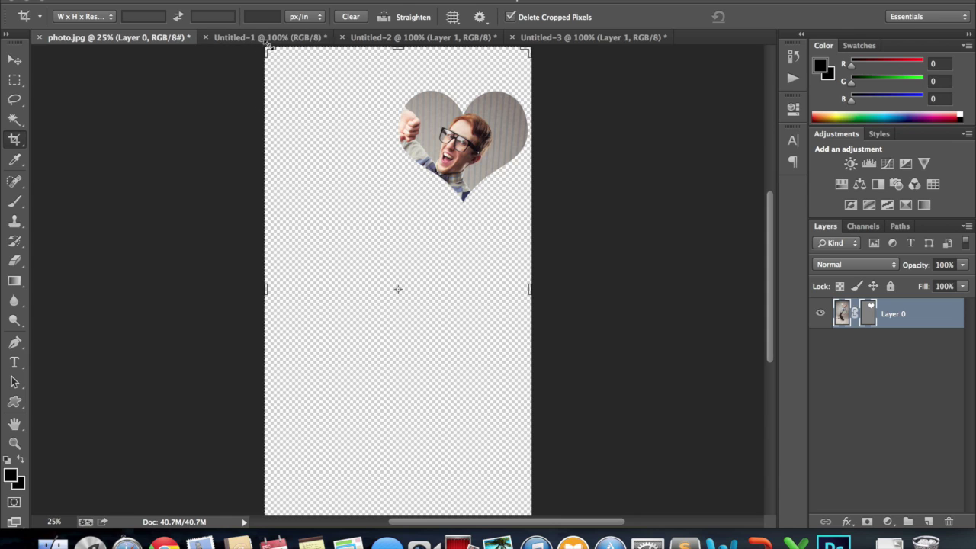
{"action": "left_click_drag", "start_coordinate": [267, 46], "coordinate": [341, 84]}
{"action": "left_click_drag", "start_coordinate": [463, 508], "coordinate": [466, 351]}
{"action": "left_click", "coordinate": [766, 16]}
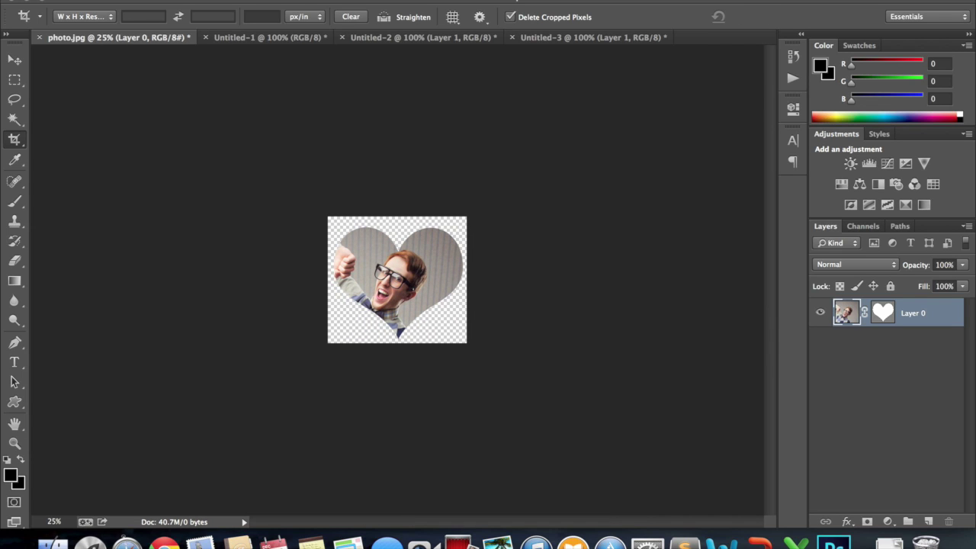
{"action": "left_click", "coordinate": [130, 0]}
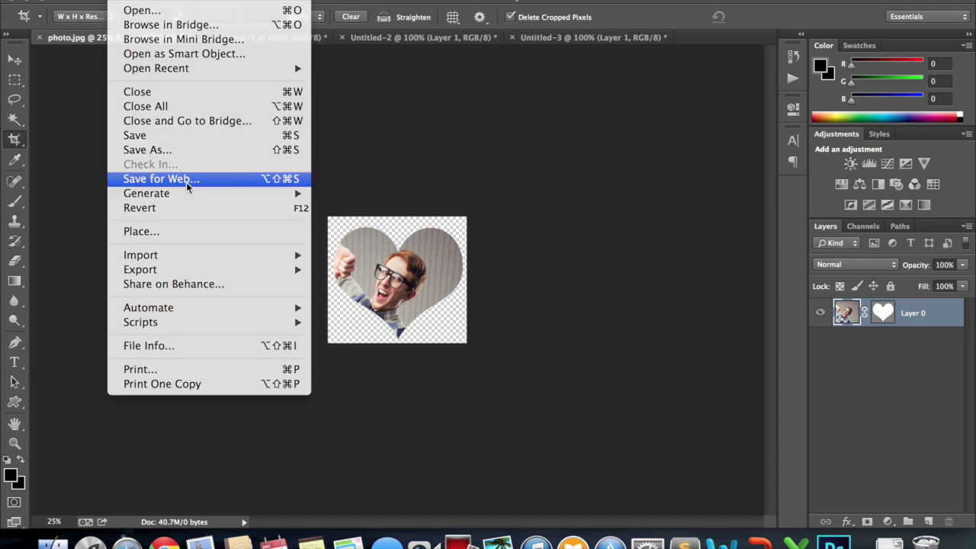
In Save for Web, keep the export format as PNG-8 with Transparency
{"action": "left_click", "coordinate": [162, 178]}
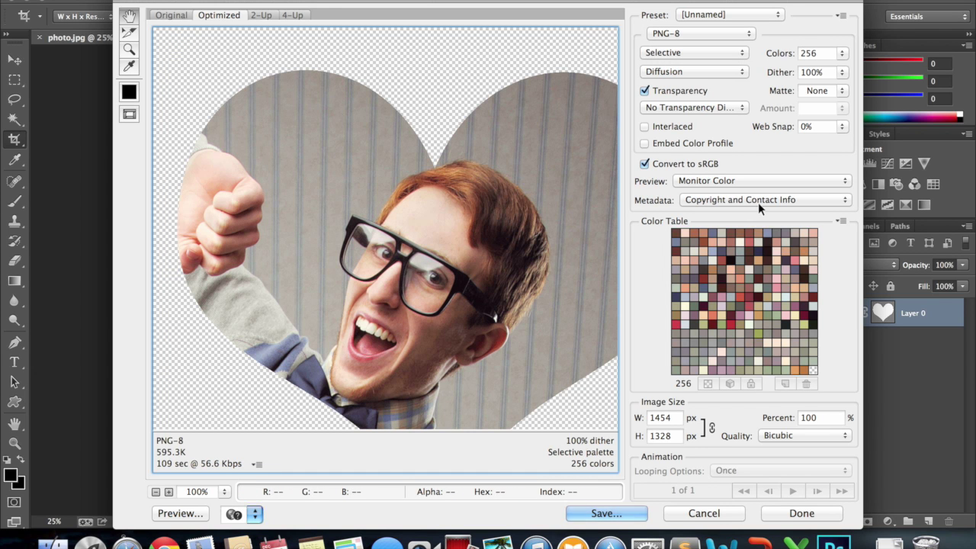
{"action": "left_click", "coordinate": [736, 33]}
{"action": "left_click", "coordinate": [736, 33]}
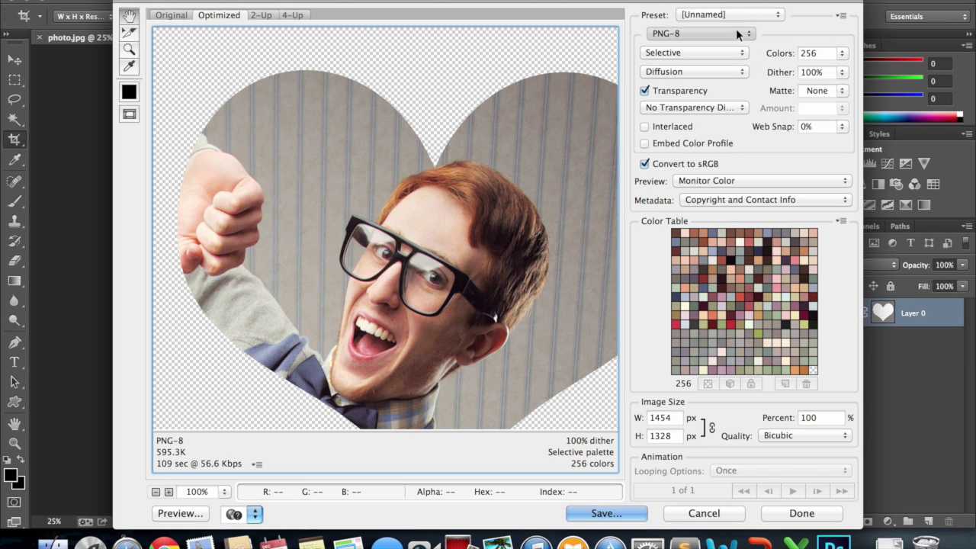
{"action": "left_click", "coordinate": [748, 31]}
{"action": "left_click", "coordinate": [730, 61]}
{"action": "left_click", "coordinate": [750, 29]}
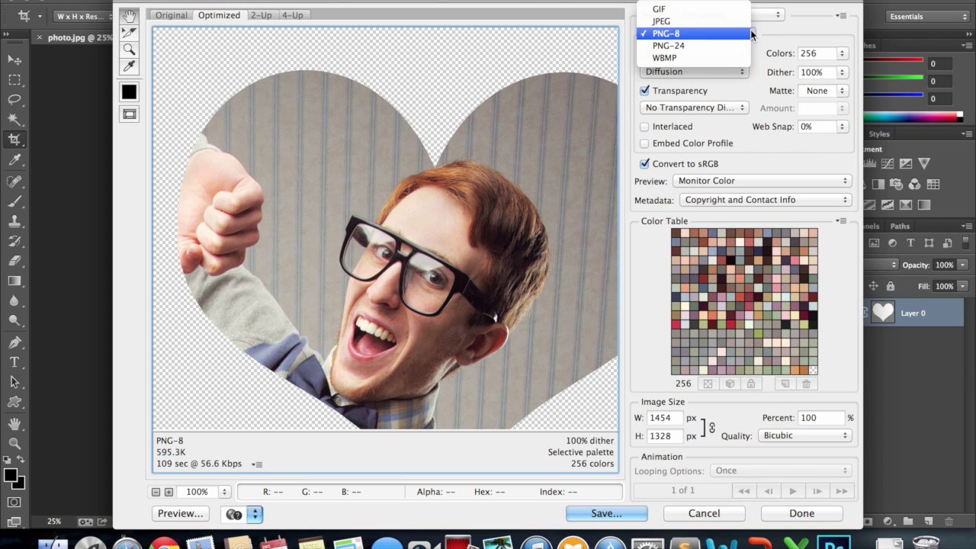
{"action": "left_click", "coordinate": [736, 33]}
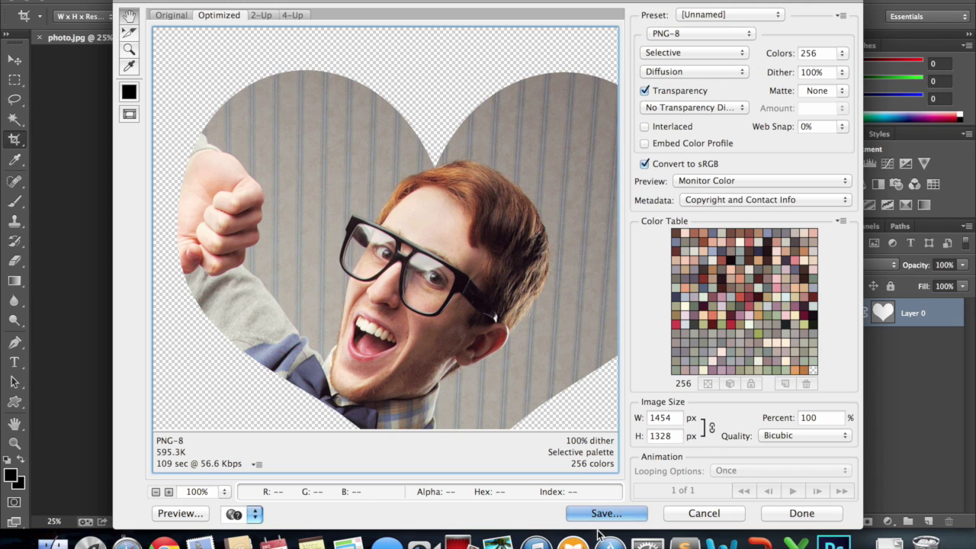
Save the export to the Desktop as photo_heart.png, with the preview at 50%
{"action": "left_click", "coordinate": [598, 514]}
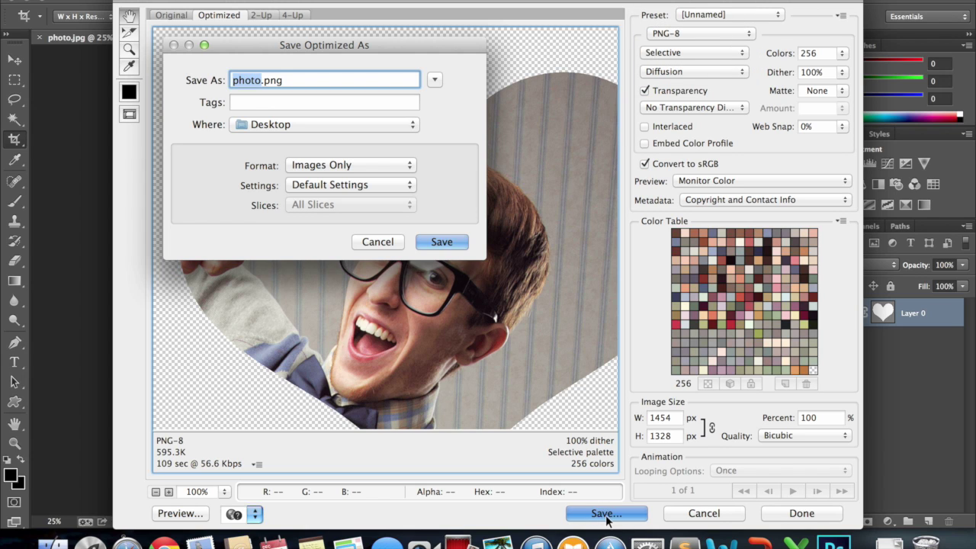
{"action": "left_click", "coordinate": [384, 245]}
{"action": "left_click", "coordinate": [156, 493]}
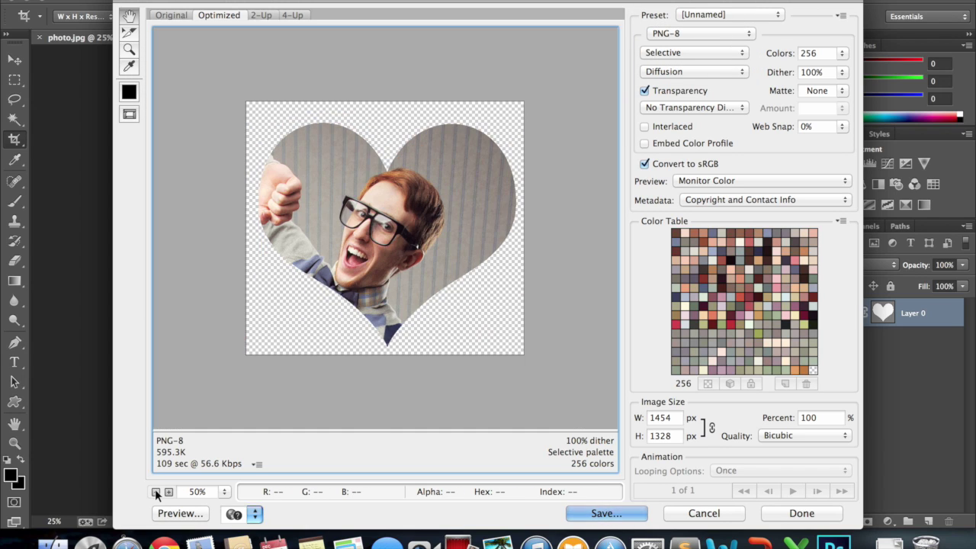
{"action": "left_click", "coordinate": [615, 514]}
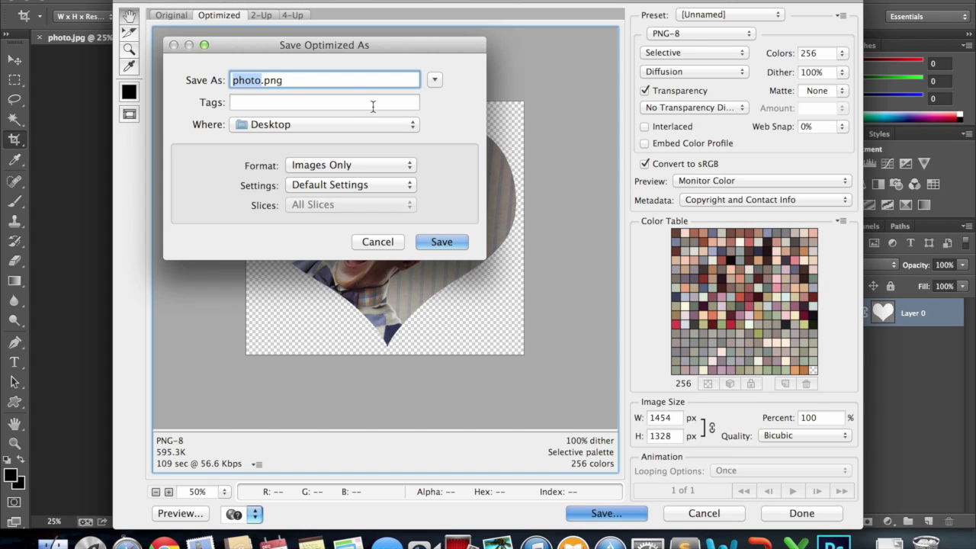
{"action": "left_click", "coordinate": [263, 80]}
{"action": "type", "text": "_"}
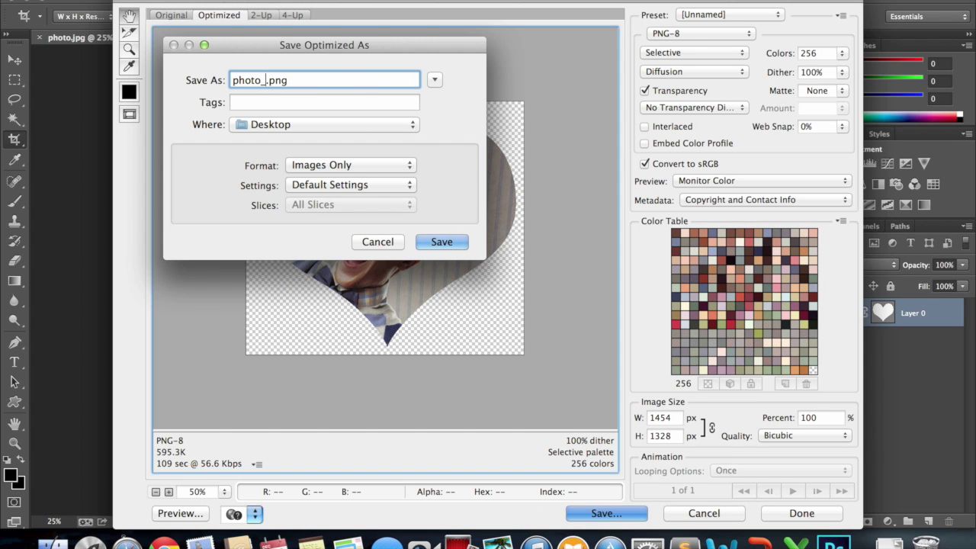
{"action": "type", "text": "heart"}
{"action": "left_click", "coordinate": [457, 246]}
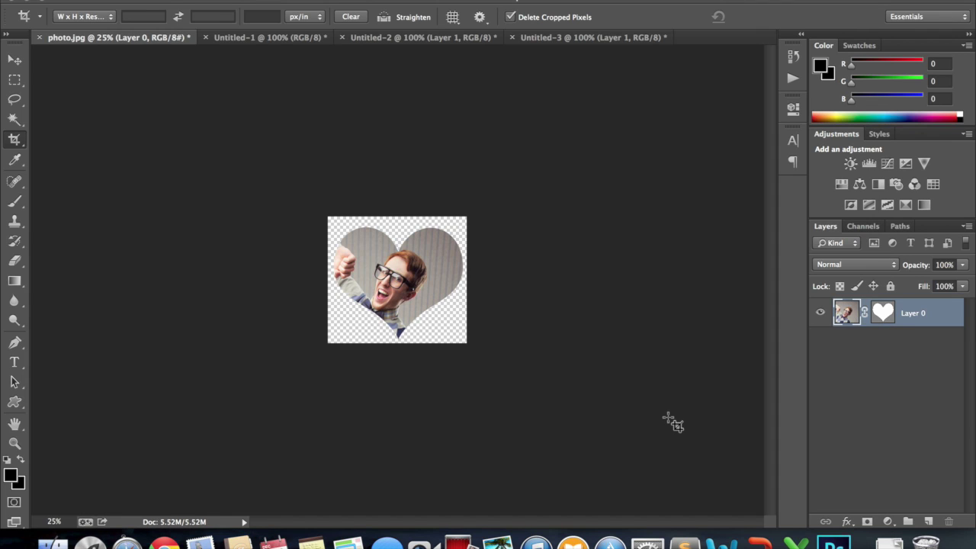